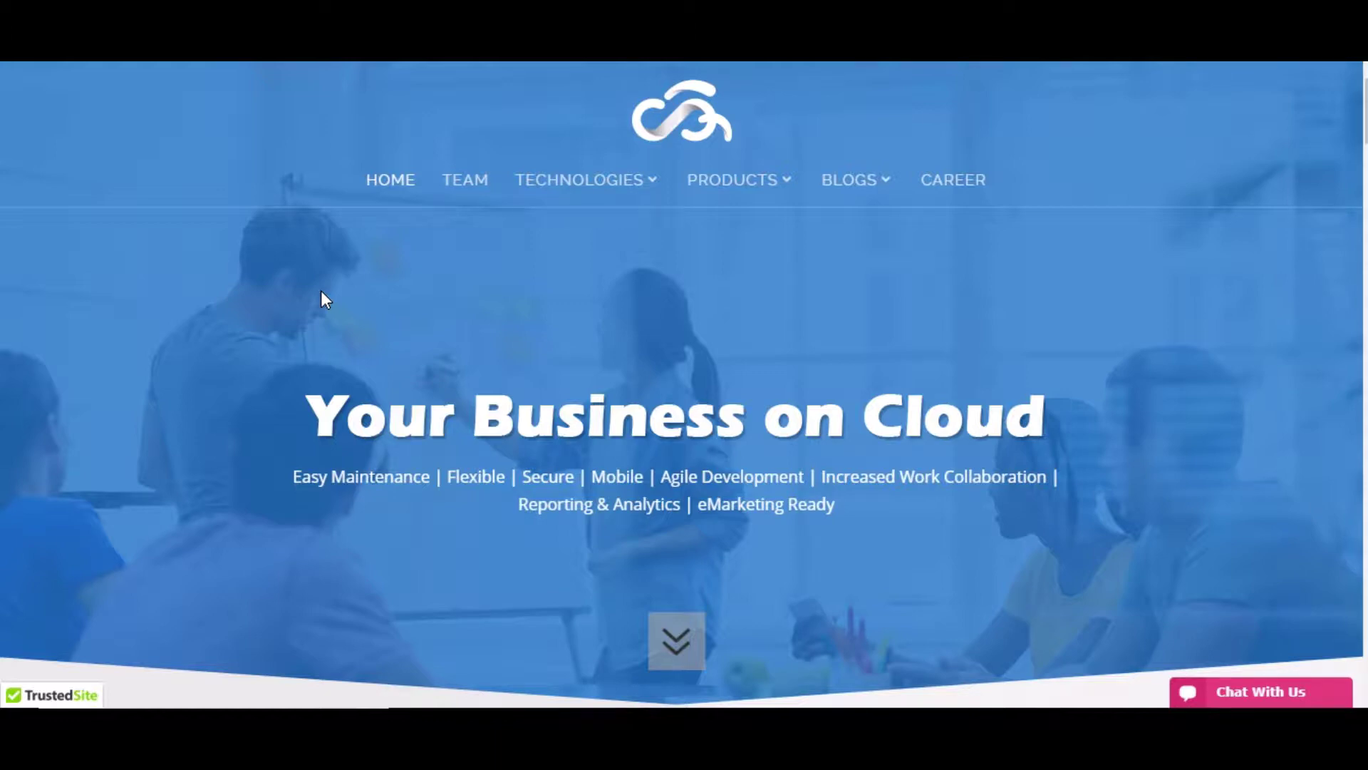
Open the Test Rishabh lead record from the Leads home page
{"action": "scroll", "coordinate": [263, 379], "scroll_direction": "down", "scroll_amount": 1}
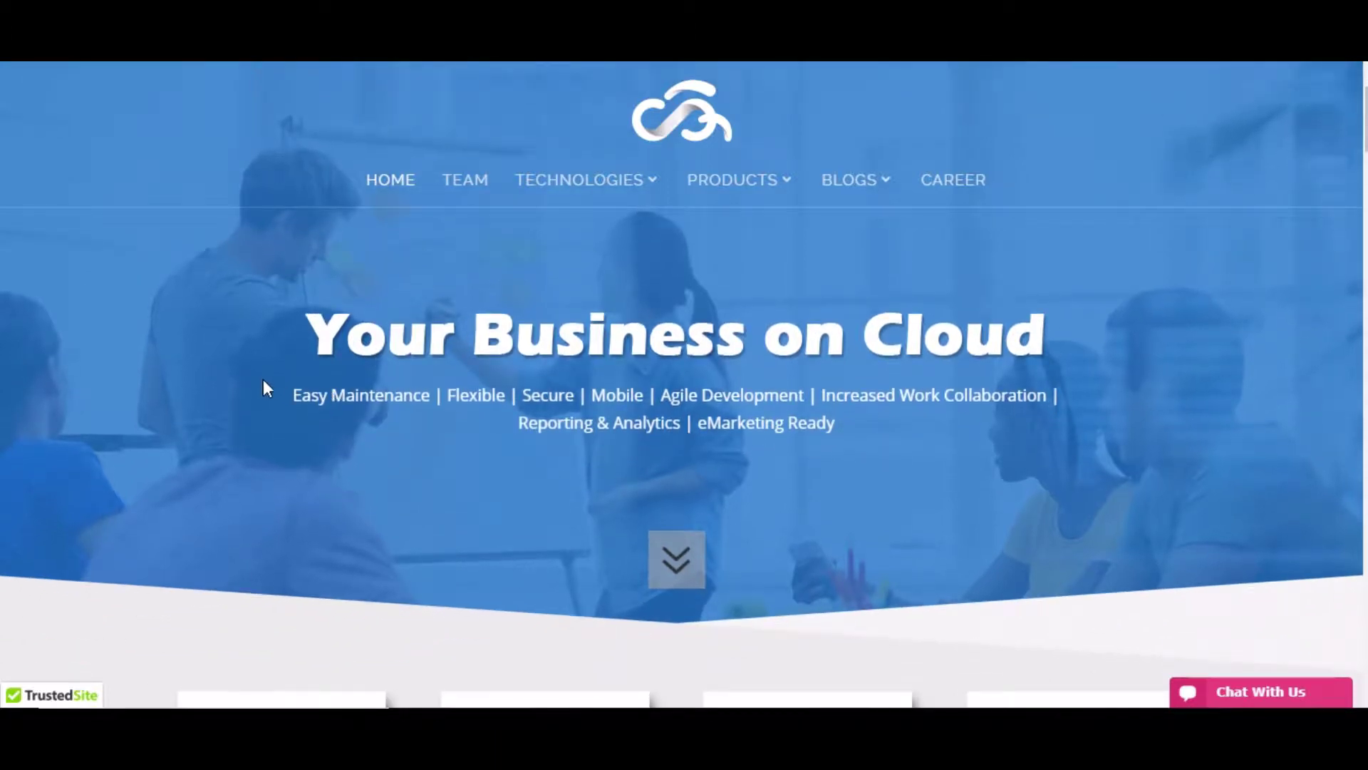
{"action": "scroll", "coordinate": [262, 382], "scroll_direction": "down", "scroll_amount": 1}
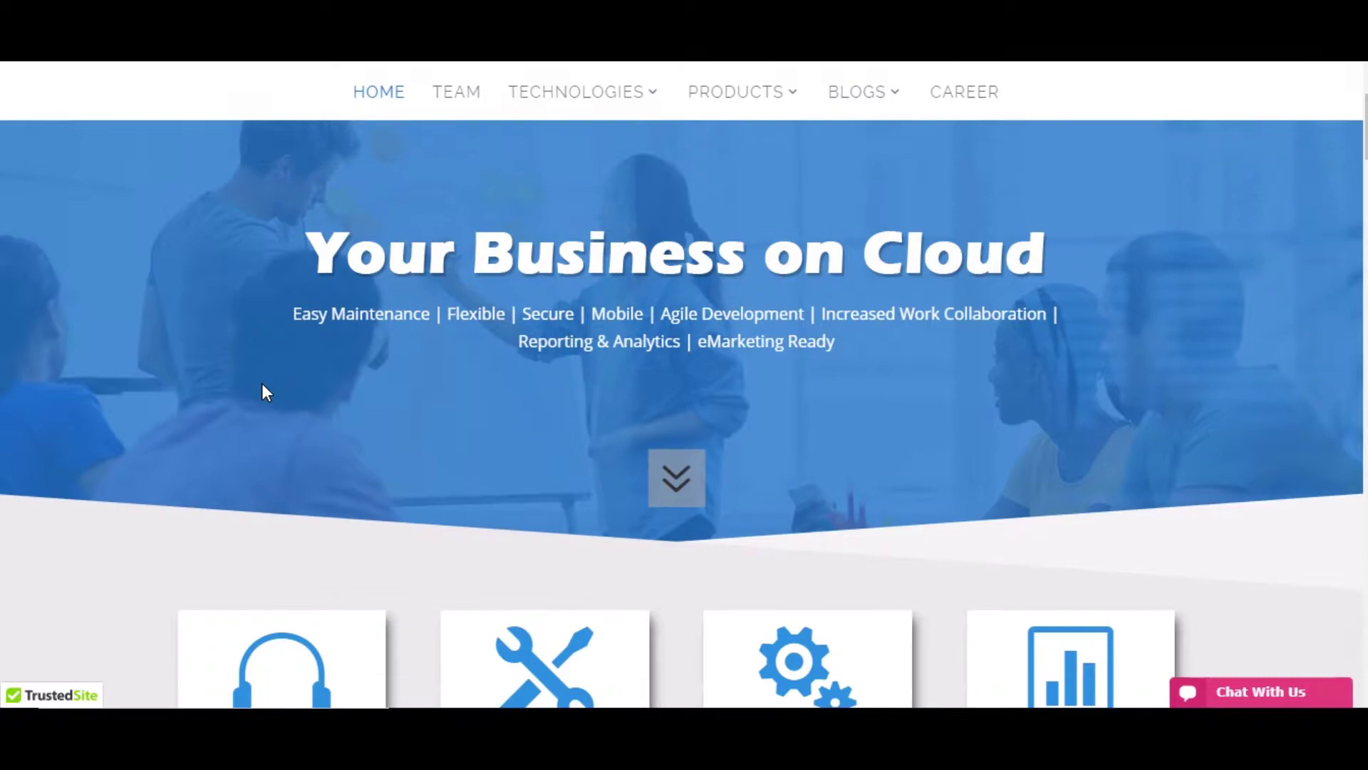
{"action": "scroll", "coordinate": [211, 369], "scroll_direction": "down", "scroll_amount": 10}
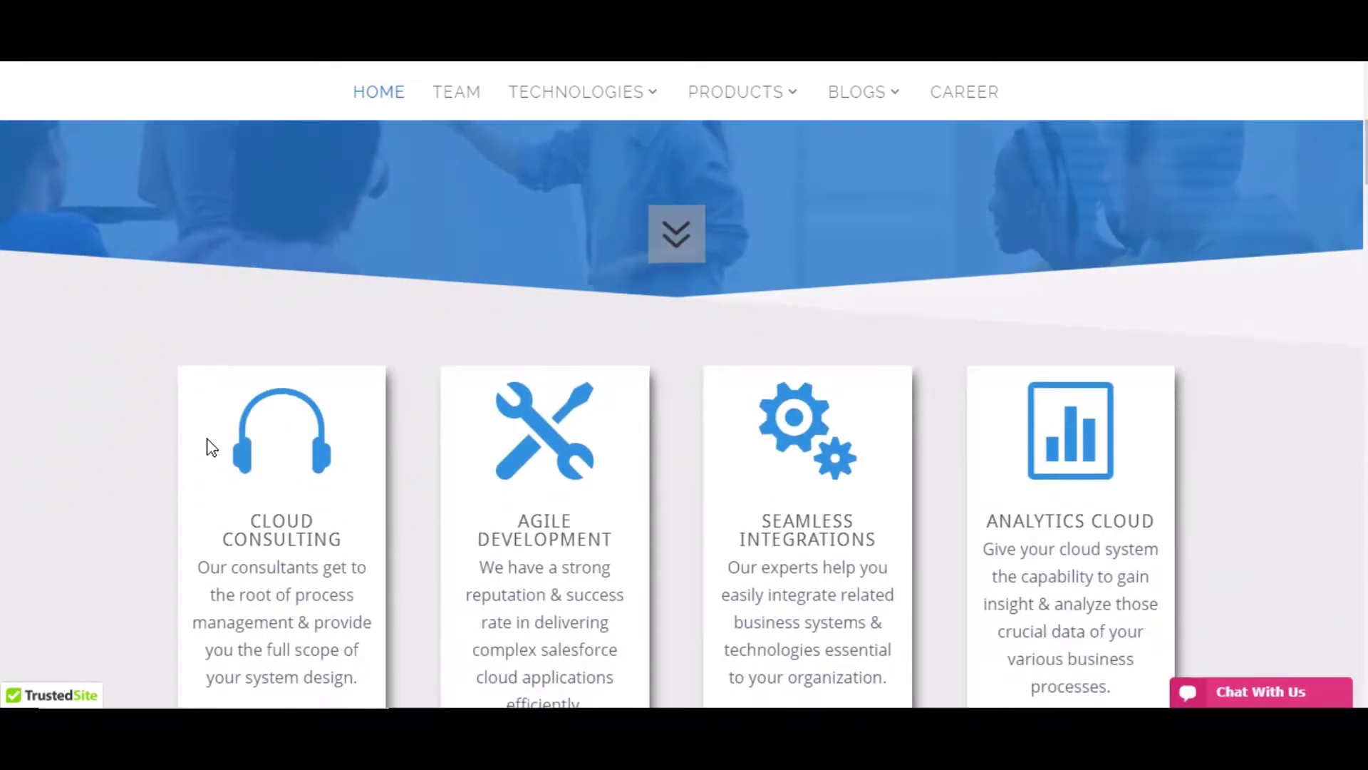
{"action": "scroll", "coordinate": [211, 470], "scroll_direction": "down", "scroll_amount": 12}
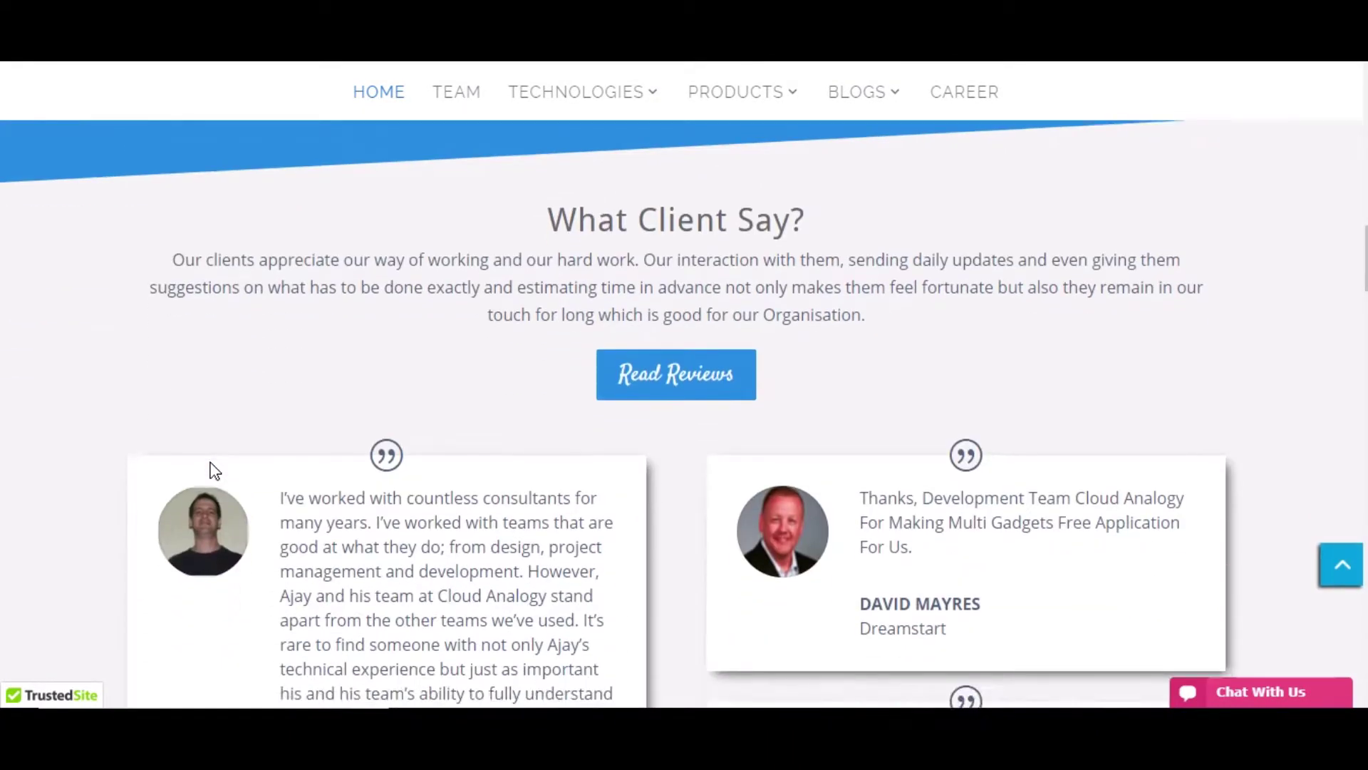
{"action": "scroll", "coordinate": [290, 499], "scroll_direction": "down", "scroll_amount": 10}
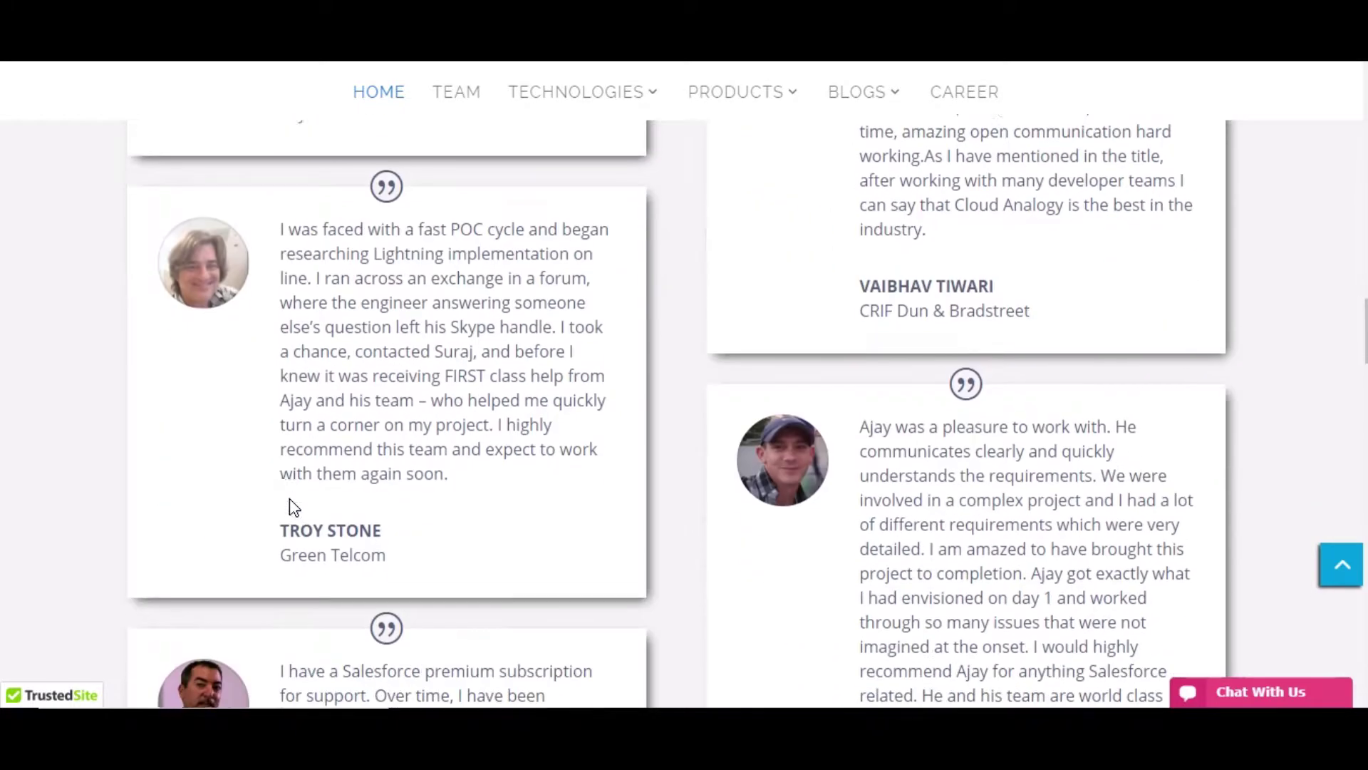
{"action": "scroll", "coordinate": [290, 498], "scroll_direction": "down", "scroll_amount": 8}
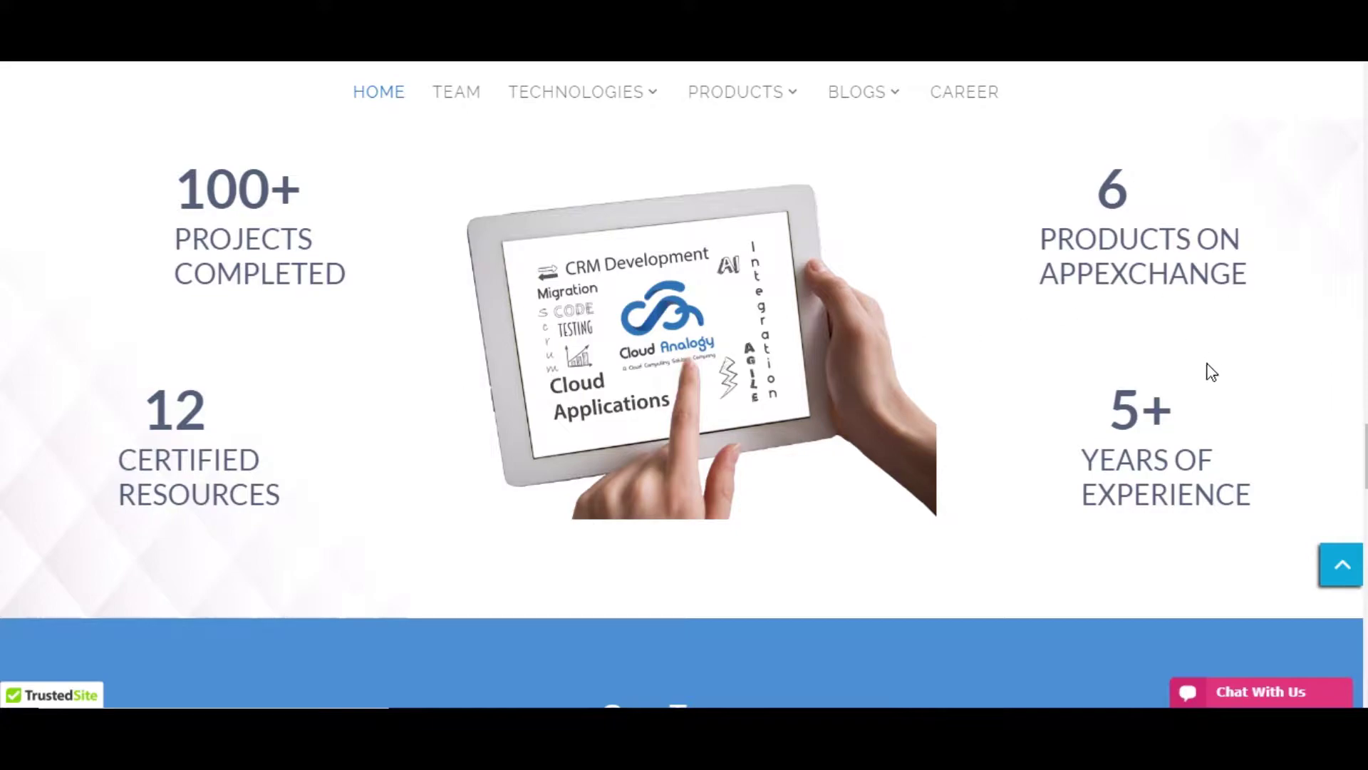
{"action": "scroll", "coordinate": [870, 519], "scroll_direction": "up", "scroll_amount": 2}
{"action": "scroll", "coordinate": [871, 519], "scroll_direction": "down", "scroll_amount": 15}
{"action": "scroll", "coordinate": [871, 519], "scroll_direction": "up", "scroll_amount": 8}
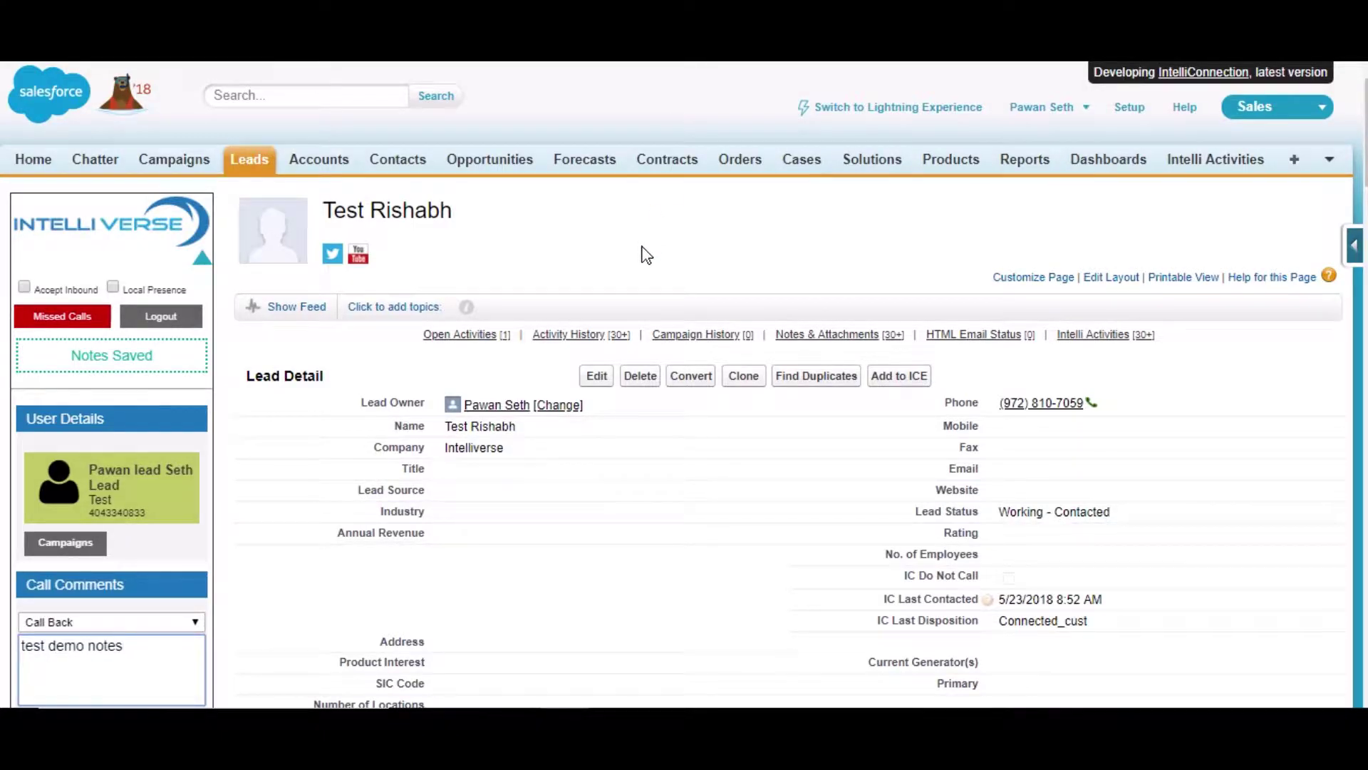
{"action": "left_click", "coordinate": [269, 162]}
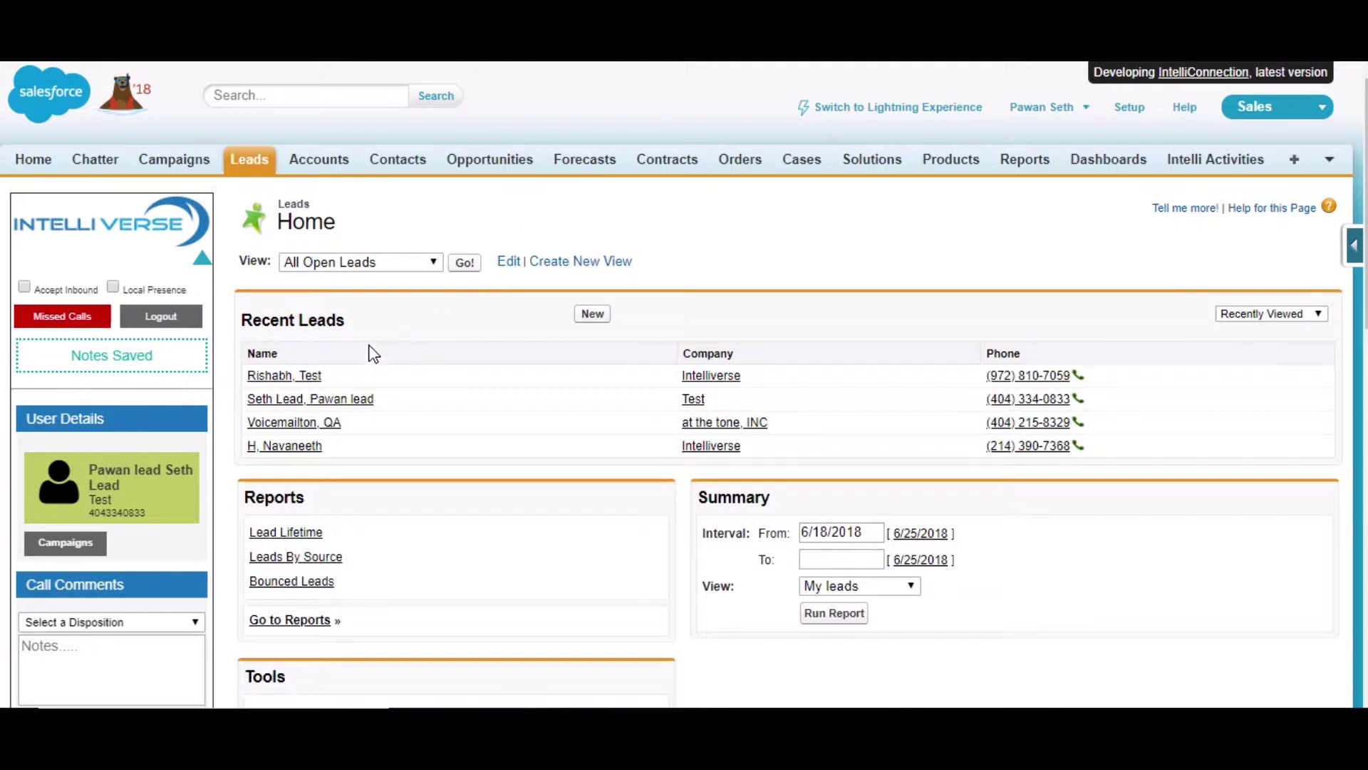
{"action": "left_click", "coordinate": [310, 375]}
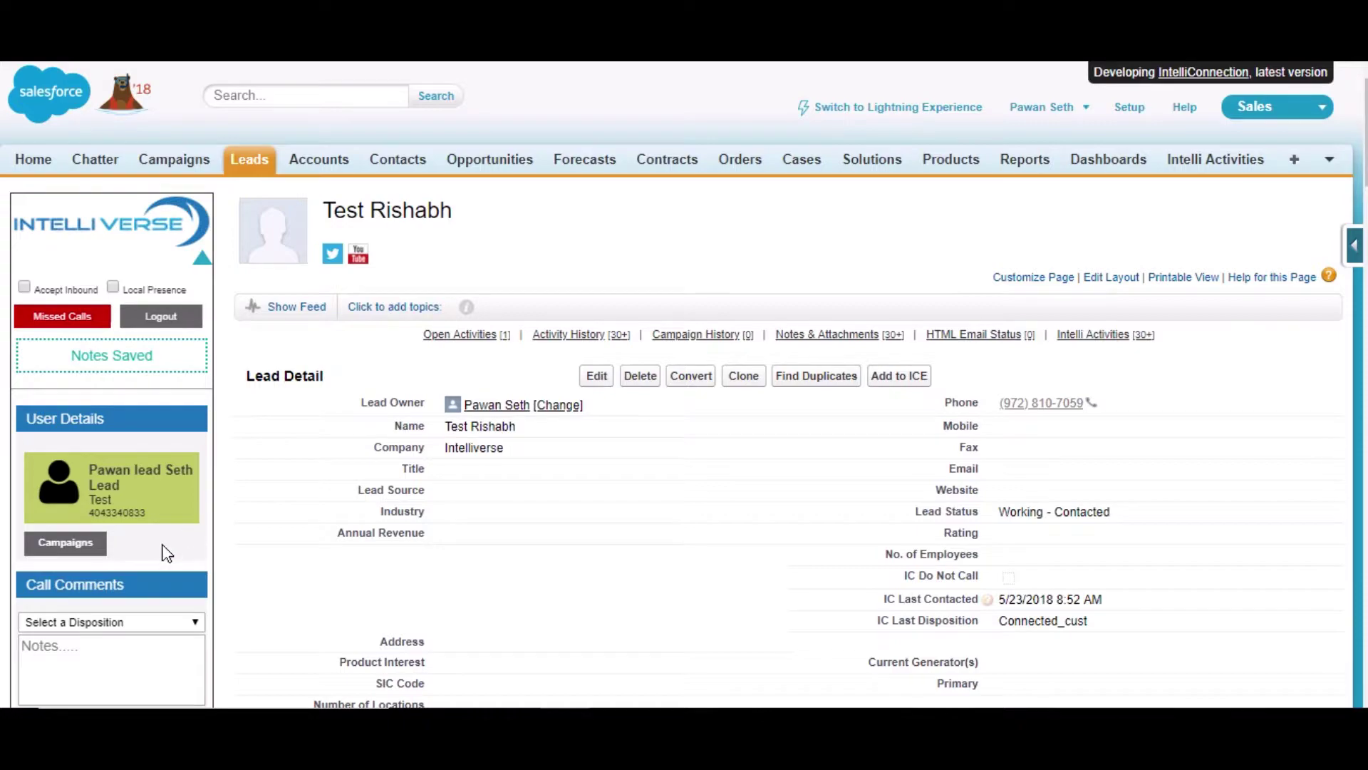
End the call and save it with disposition Call Back and the note 'Test demo'
{"action": "scroll", "coordinate": [278, 490], "scroll_direction": "down", "scroll_amount": 14}
{"action": "scroll", "coordinate": [195, 481], "scroll_direction": "up", "scroll_amount": 7}
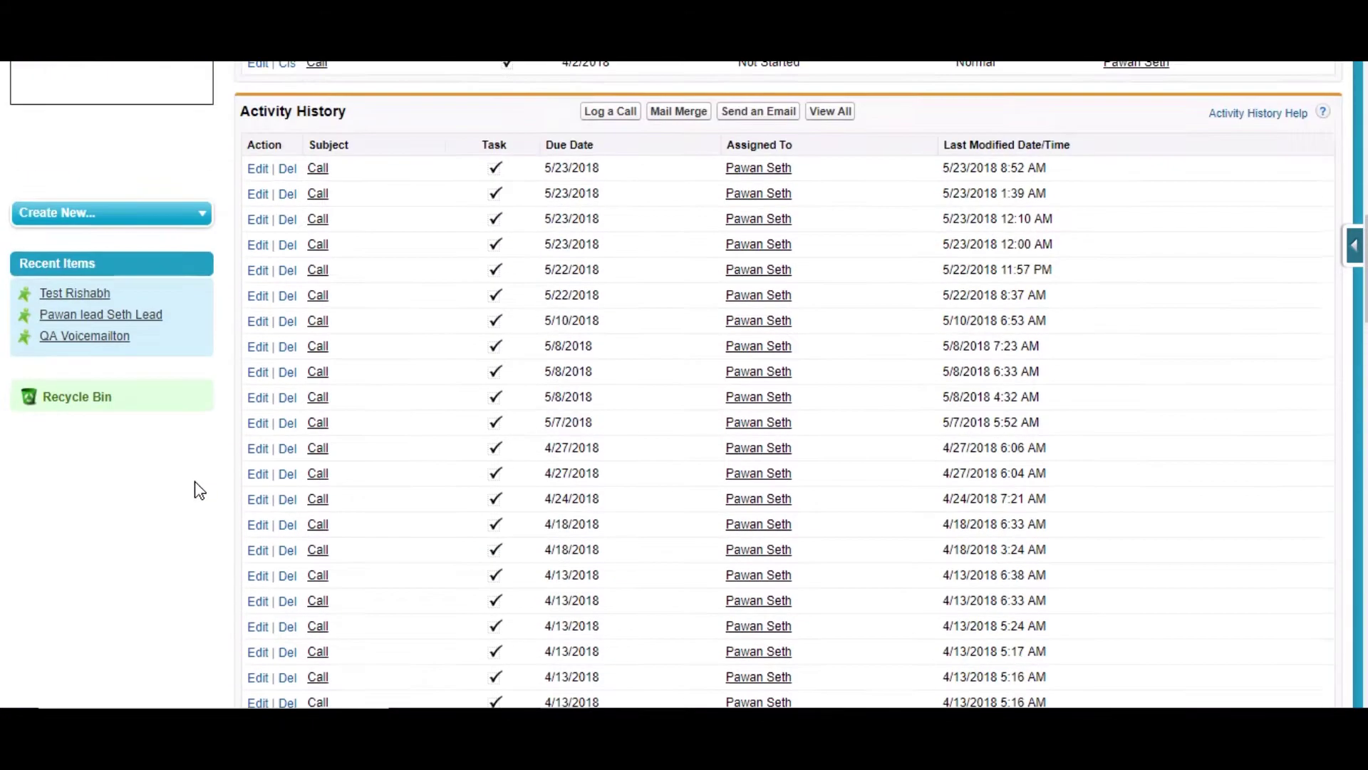
{"action": "scroll", "coordinate": [178, 510], "scroll_direction": "up", "scroll_amount": 5}
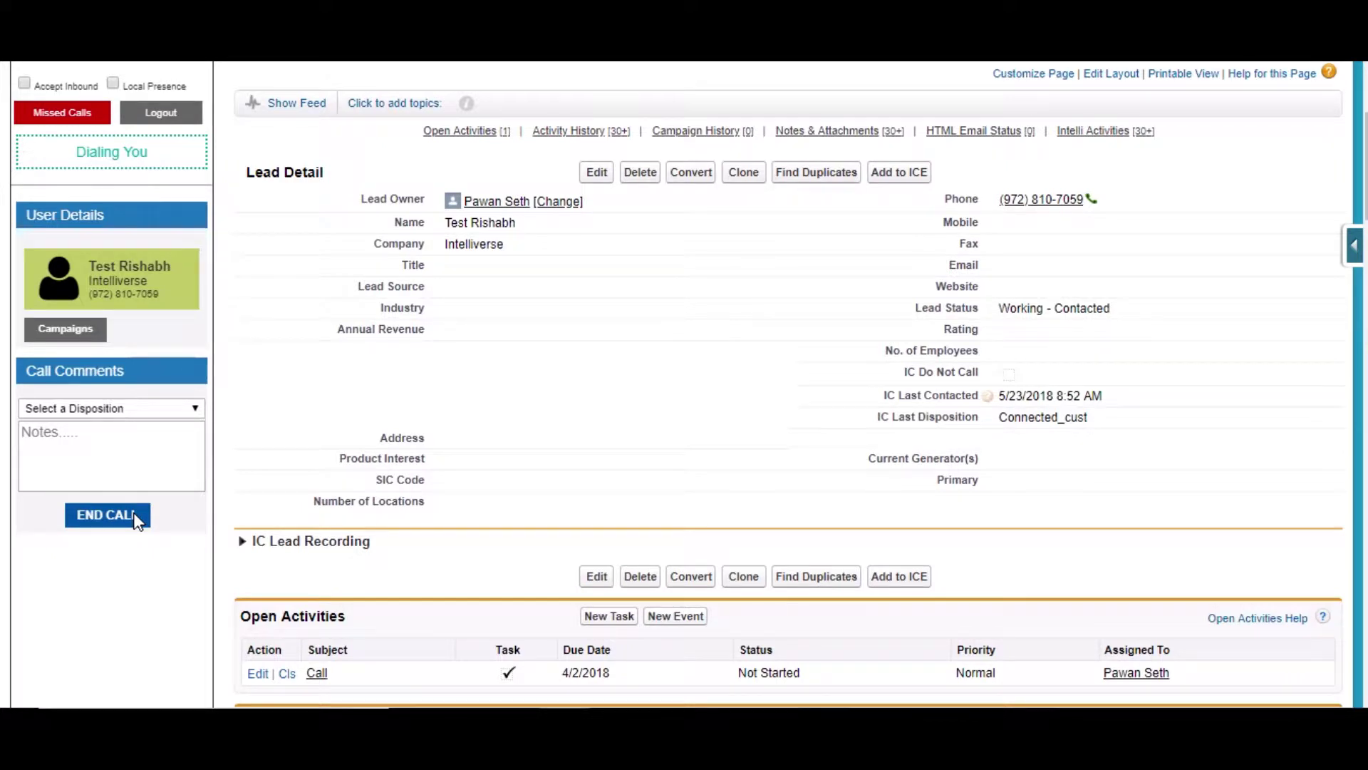
{"action": "left_click", "coordinate": [135, 516]}
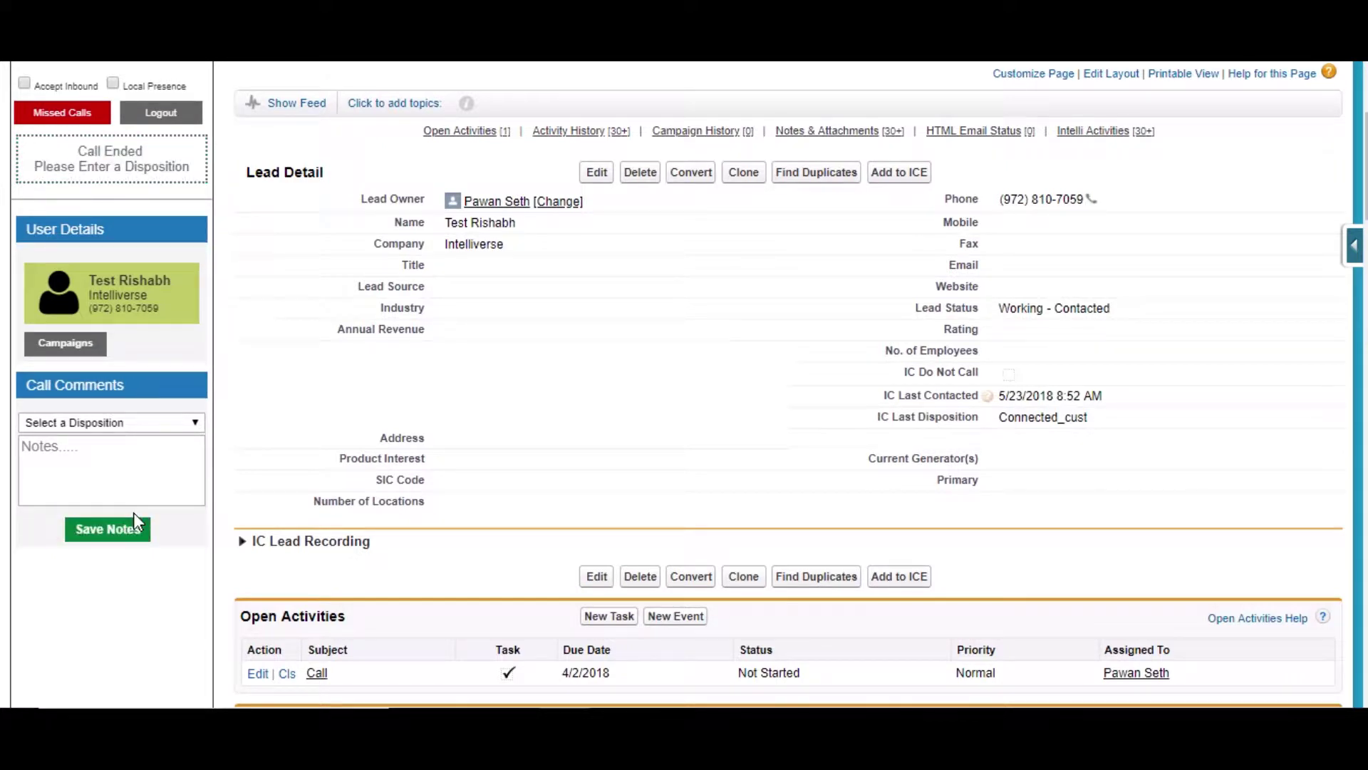
{"action": "left_click", "coordinate": [179, 423]}
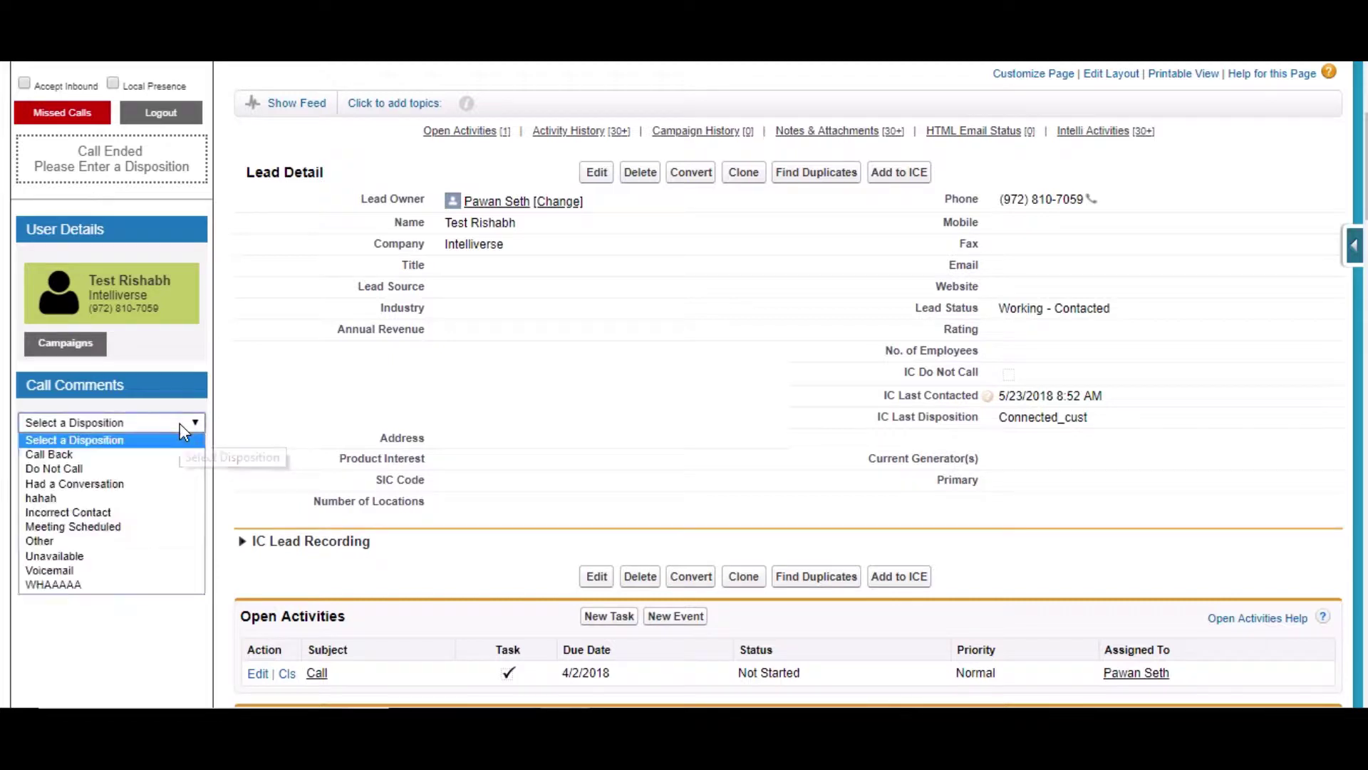
{"action": "left_click", "coordinate": [166, 457]}
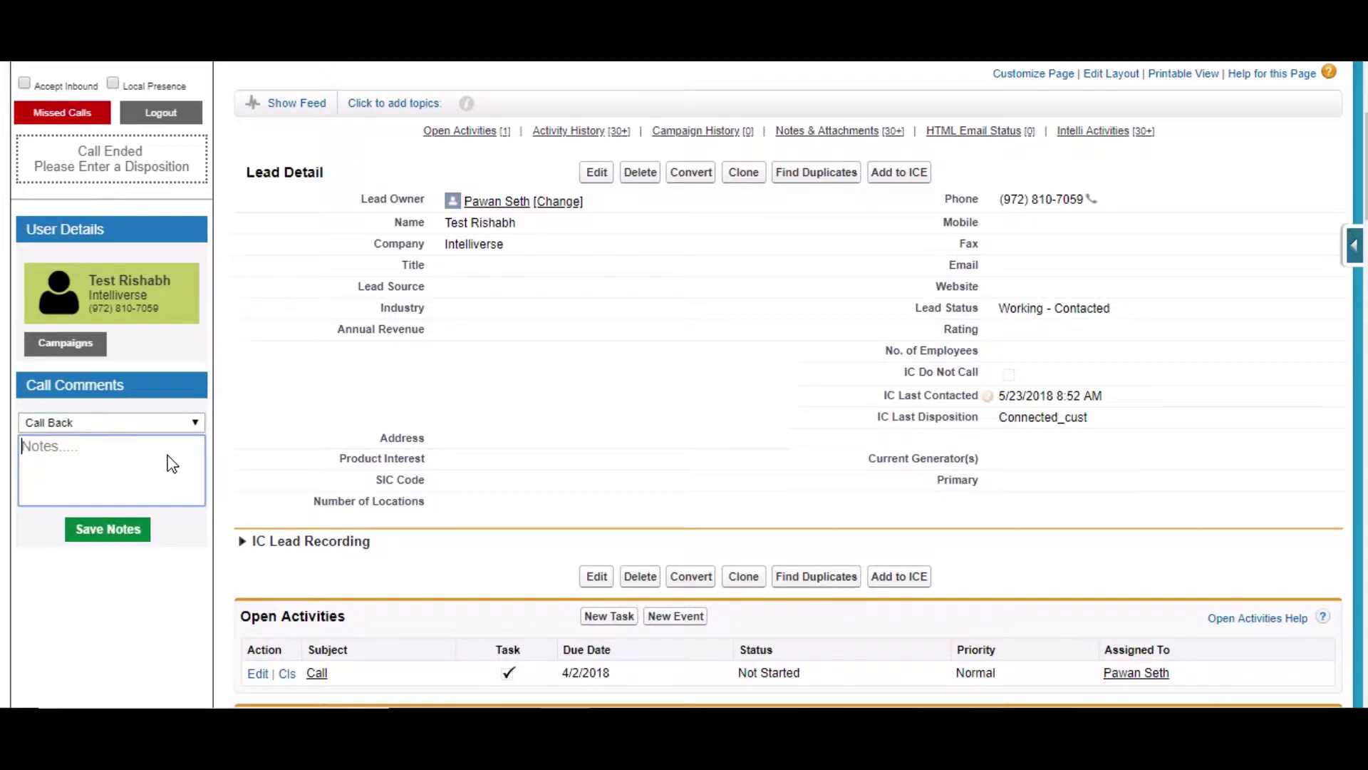
{"action": "type", "text": "Test demo"}
{"action": "left_click", "coordinate": [140, 531]}
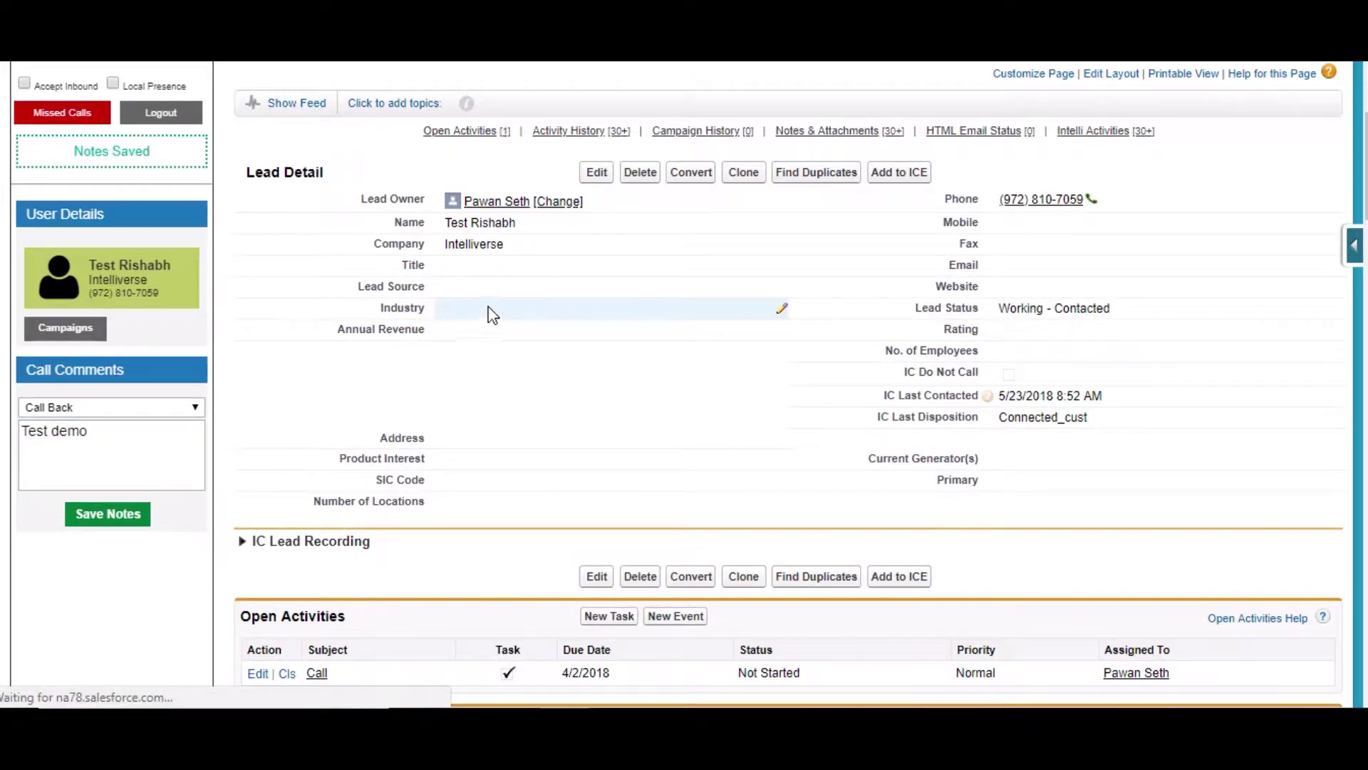
Open the lead's 'test other disposition' note and review the logged Call task with disposition Other
{"action": "scroll", "coordinate": [570, 337], "scroll_direction": "down", "scroll_amount": 5}
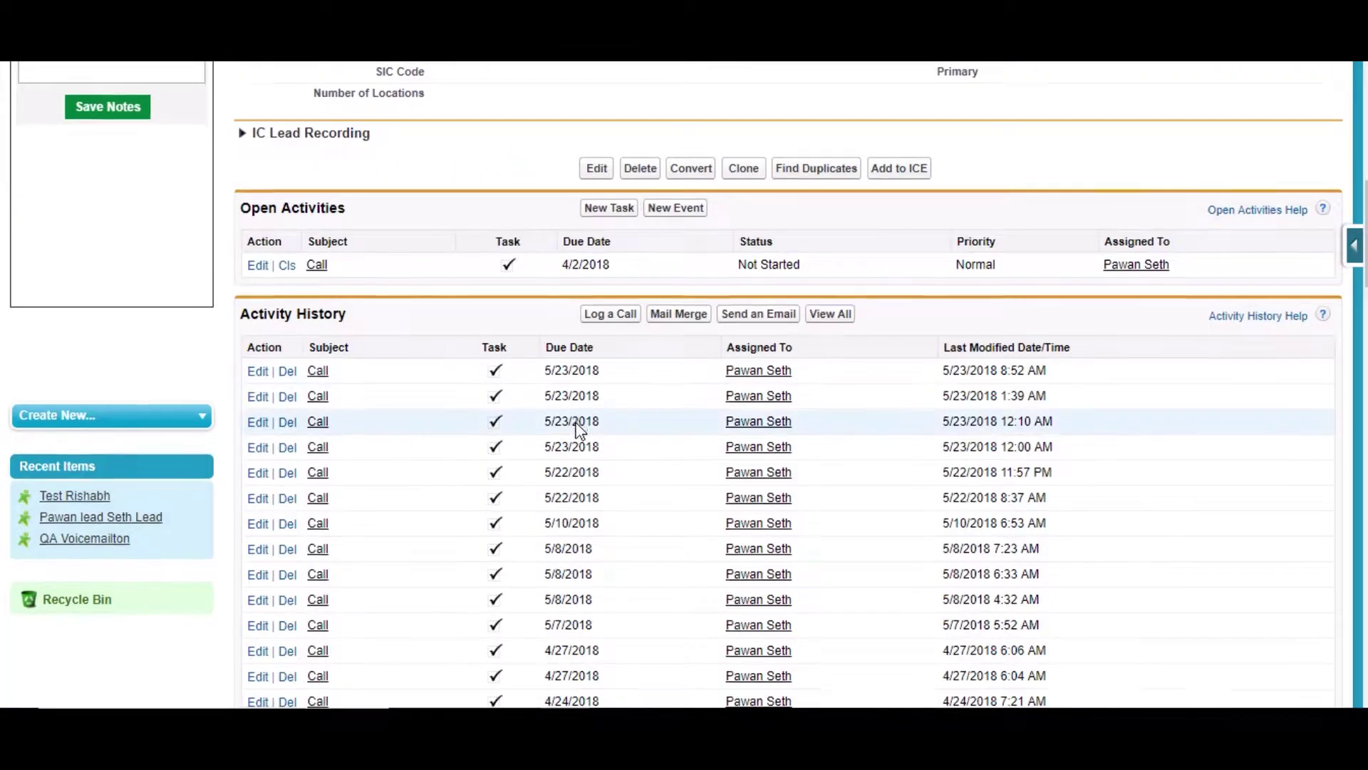
{"action": "scroll", "coordinate": [579, 434], "scroll_direction": "down", "scroll_amount": 7}
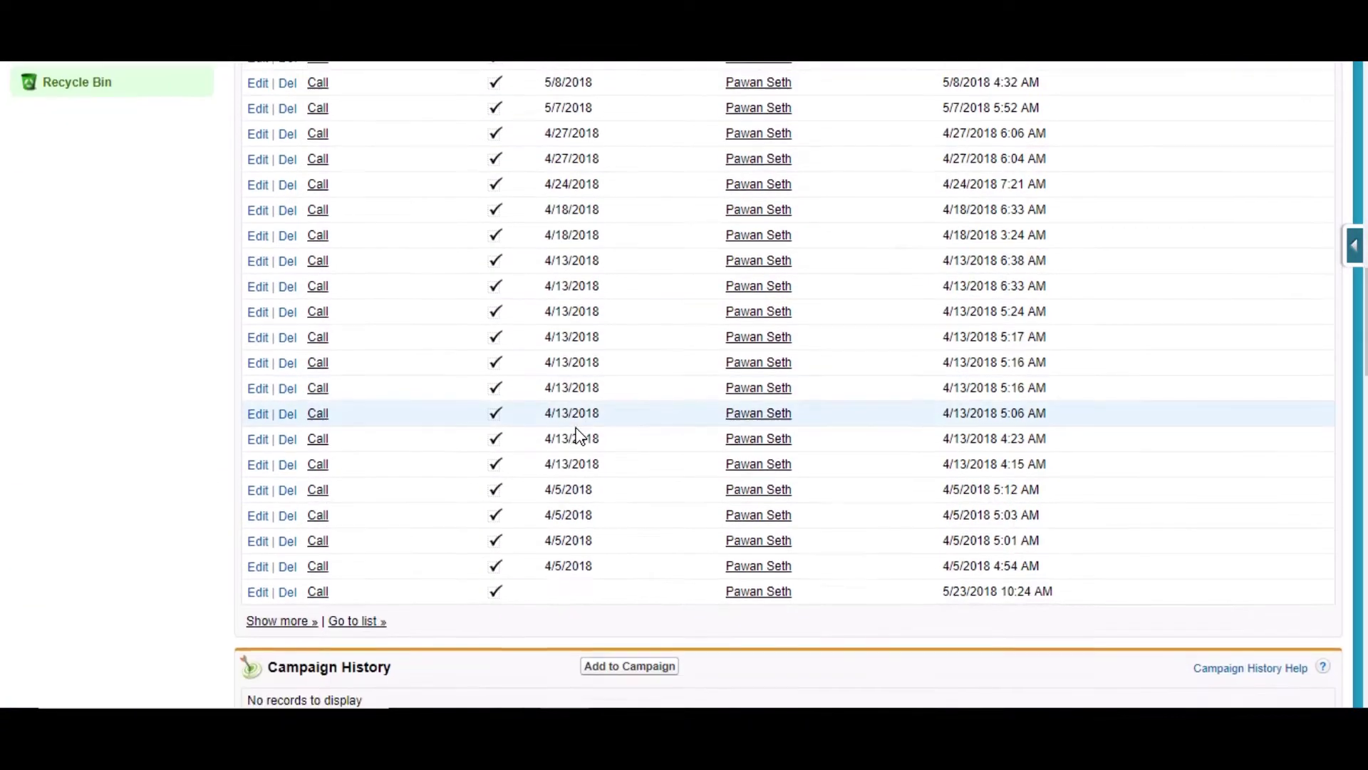
{"action": "scroll", "coordinate": [579, 434], "scroll_direction": "down", "scroll_amount": 10}
{"action": "scroll", "coordinate": [574, 436], "scroll_direction": "up", "scroll_amount": 4}
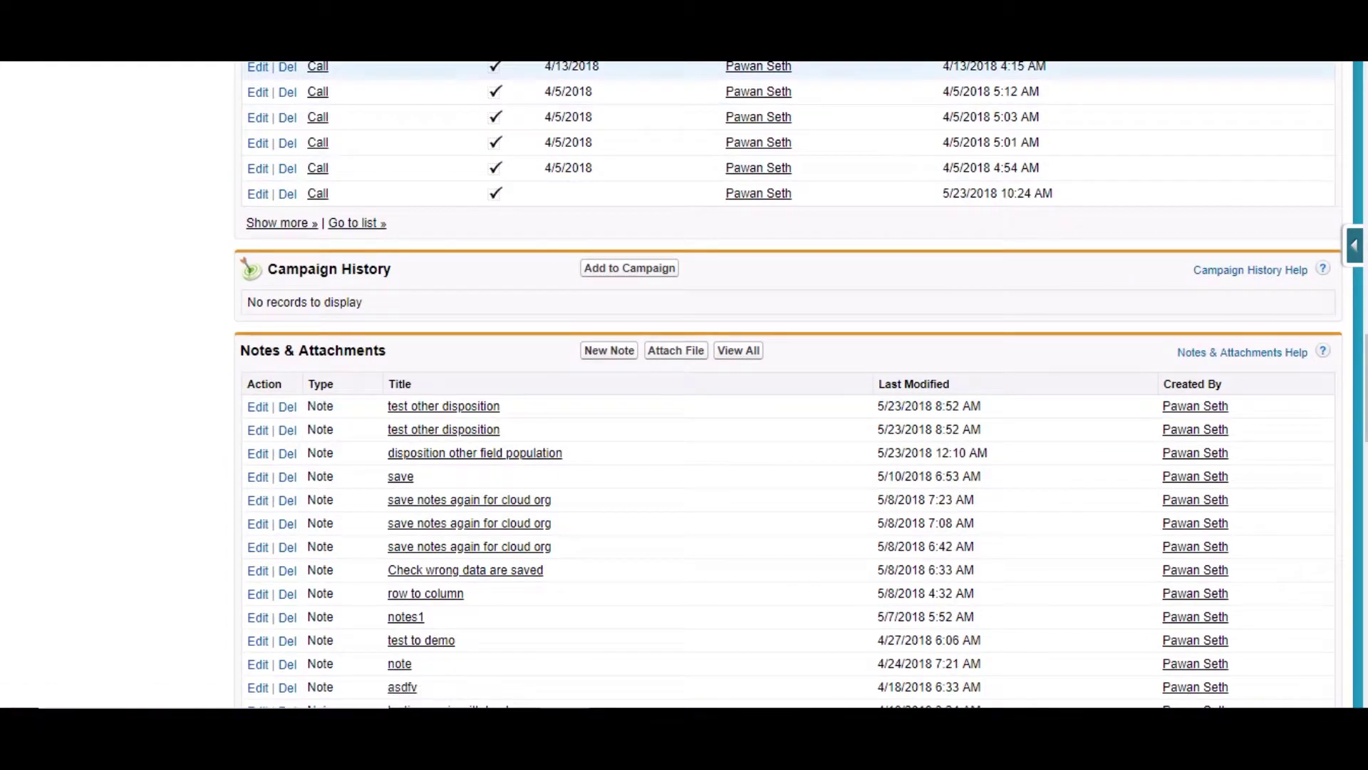
{"action": "left_click", "coordinate": [468, 408]}
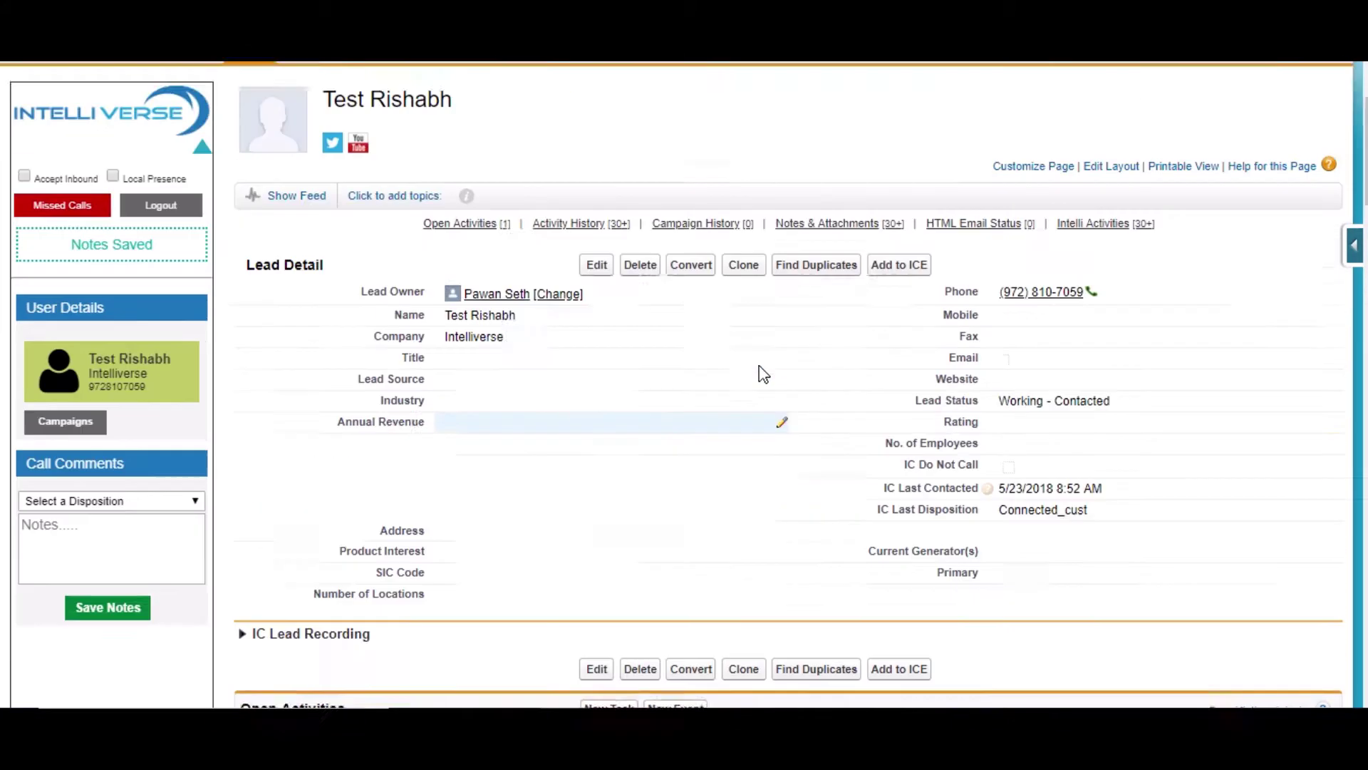
{"action": "scroll", "coordinate": [760, 372], "scroll_direction": "up", "scroll_amount": 2}
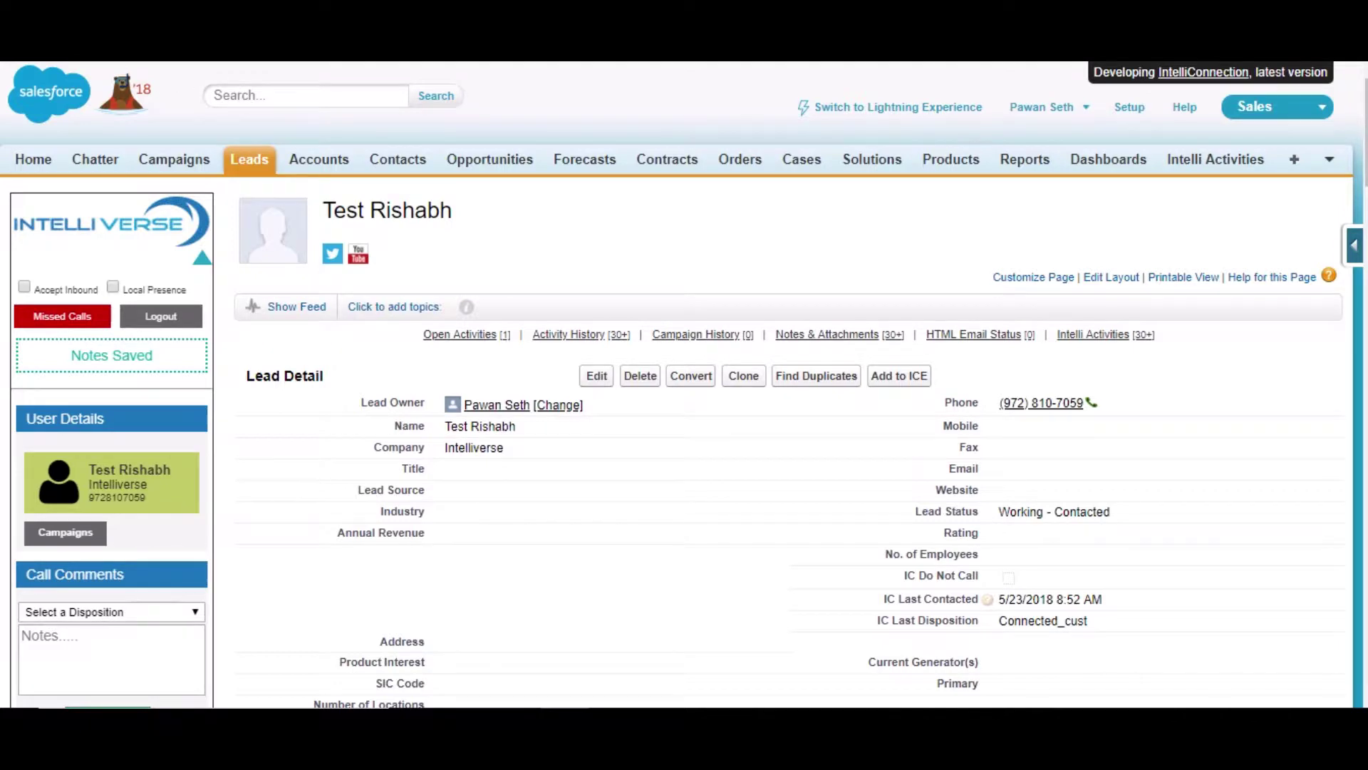
{"action": "scroll", "coordinate": [788, 385], "scroll_direction": "down", "scroll_amount": 10}
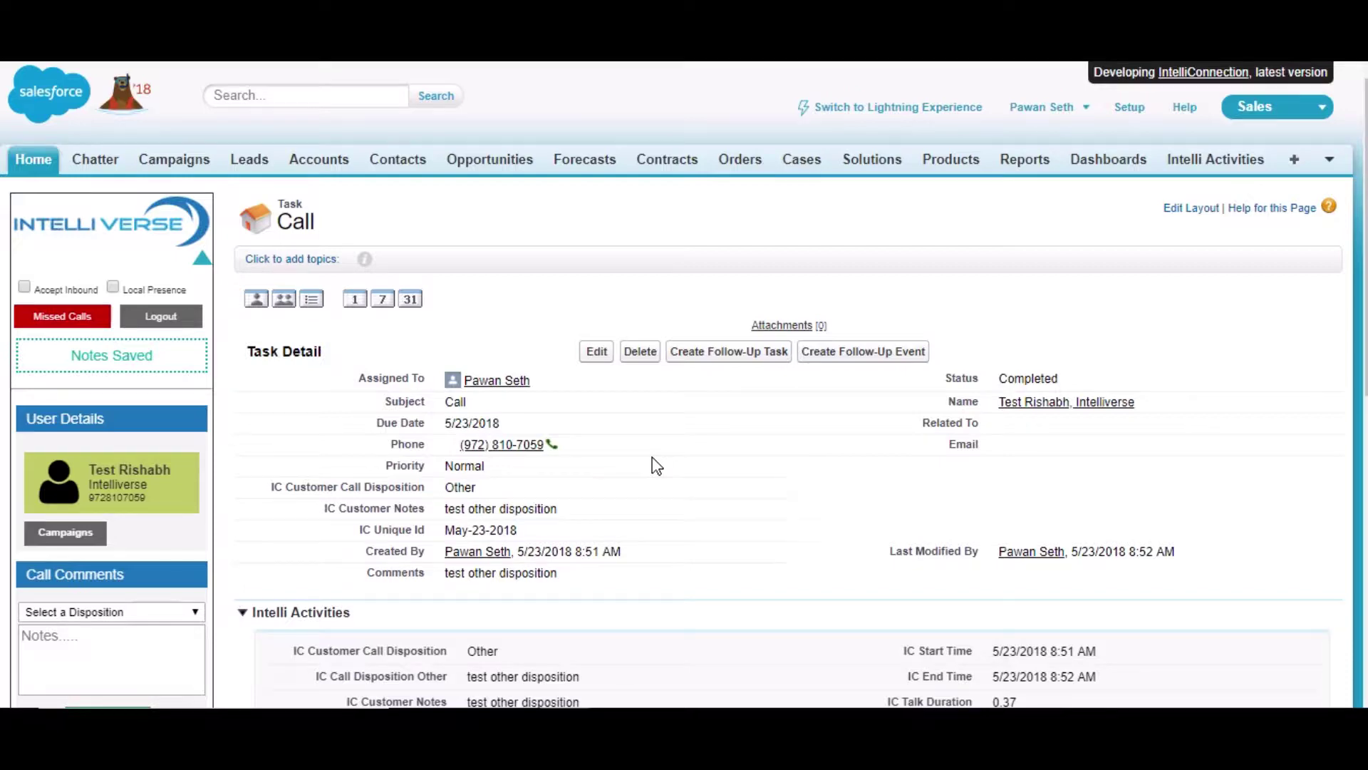
{"action": "scroll", "coordinate": [652, 463], "scroll_direction": "down", "scroll_amount": 3}
{"action": "scroll", "coordinate": [688, 399], "scroll_direction": "up", "scroll_amount": 3}
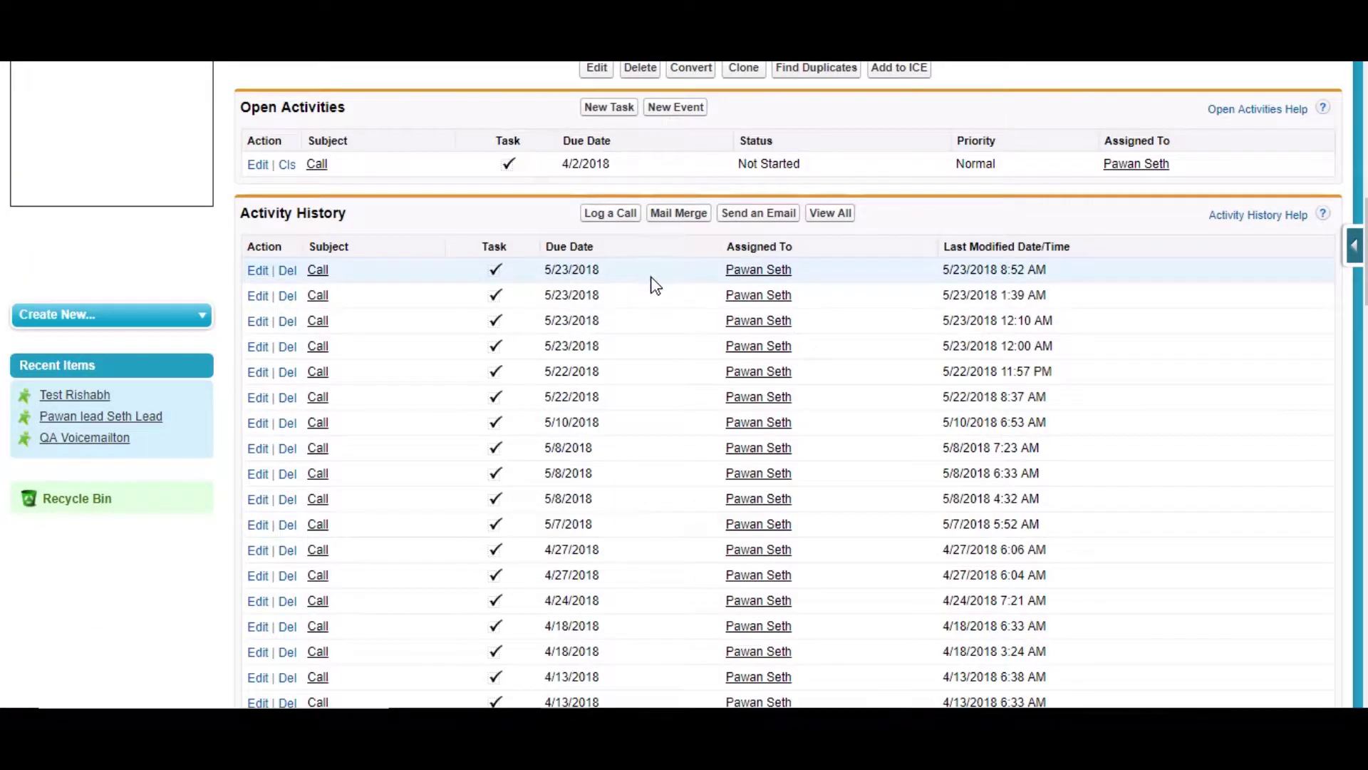
{"action": "scroll", "coordinate": [656, 285], "scroll_direction": "up", "scroll_amount": 10}
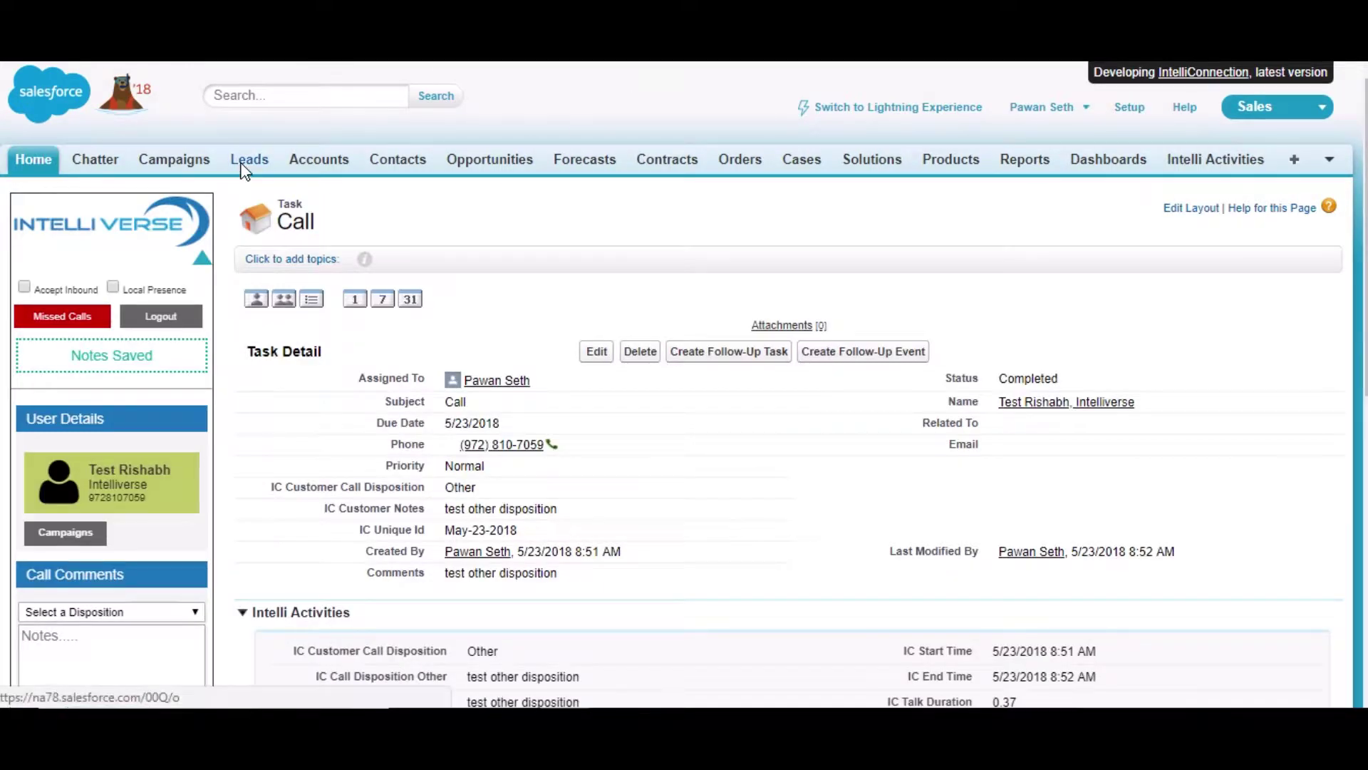
Reopen the Test Rishabh lead from Leads home and scroll down to its Intelli Activities list
{"action": "left_click", "coordinate": [246, 164]}
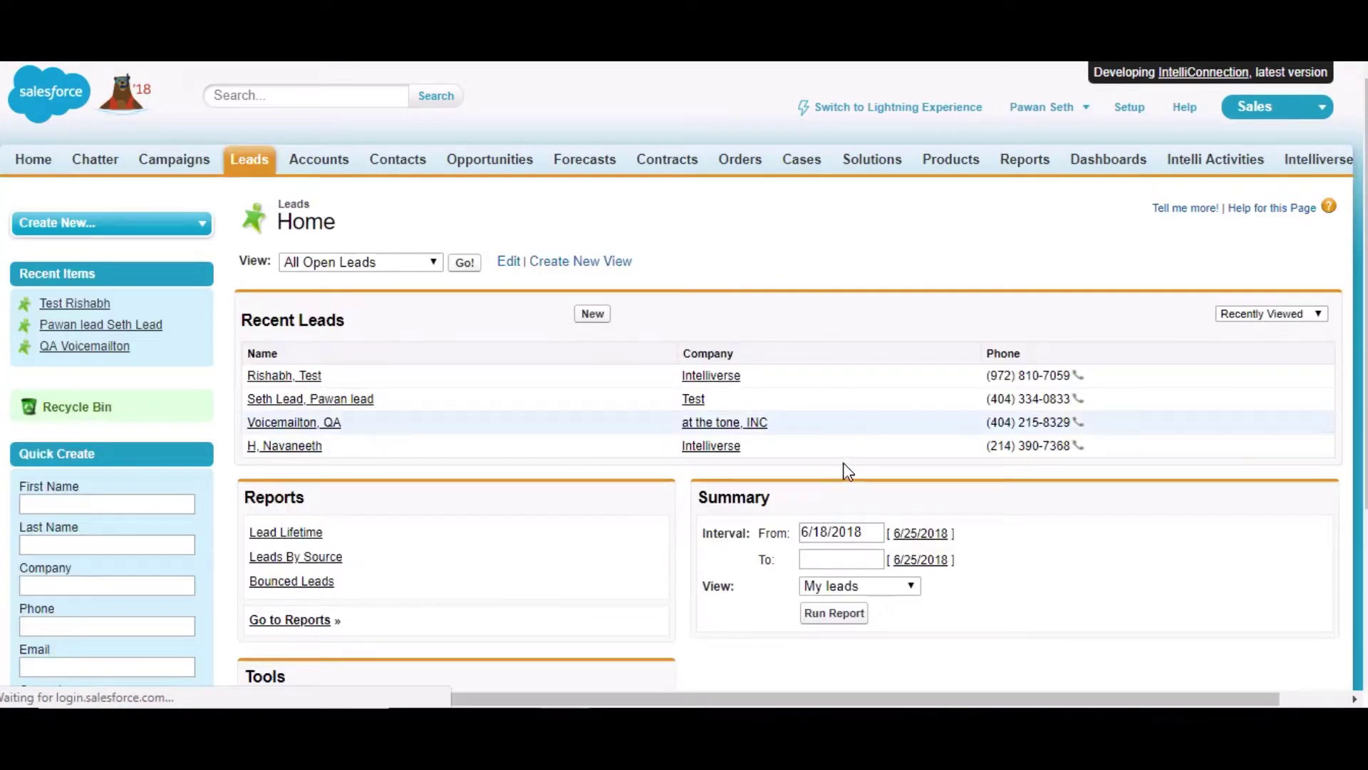
{"action": "scroll", "coordinate": [843, 471], "scroll_direction": "down", "scroll_amount": 2}
{"action": "left_click", "coordinate": [290, 275]}
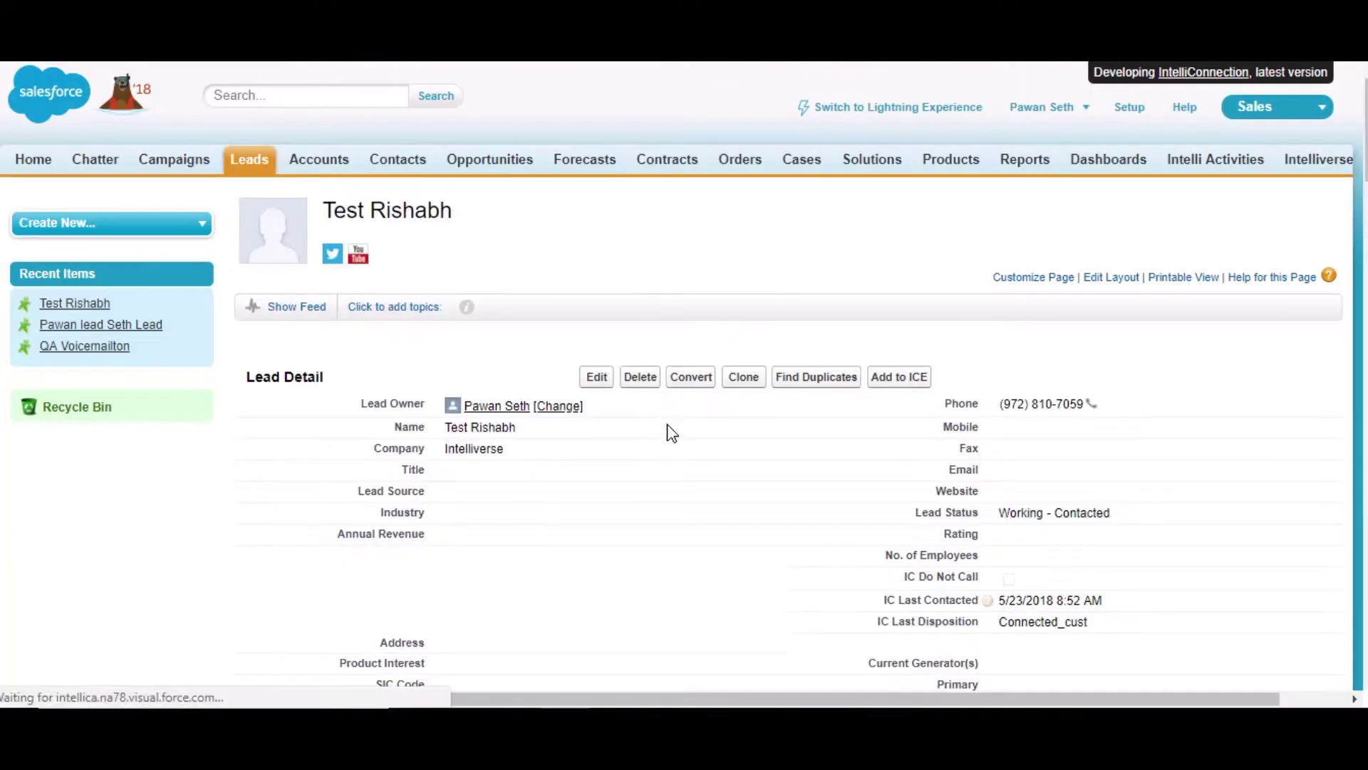
{"action": "scroll", "coordinate": [666, 430], "scroll_direction": "down", "scroll_amount": 10}
{"action": "scroll", "coordinate": [470, 341], "scroll_direction": "up", "scroll_amount": 3}
{"action": "scroll", "coordinate": [465, 338], "scroll_direction": "up", "scroll_amount": 1}
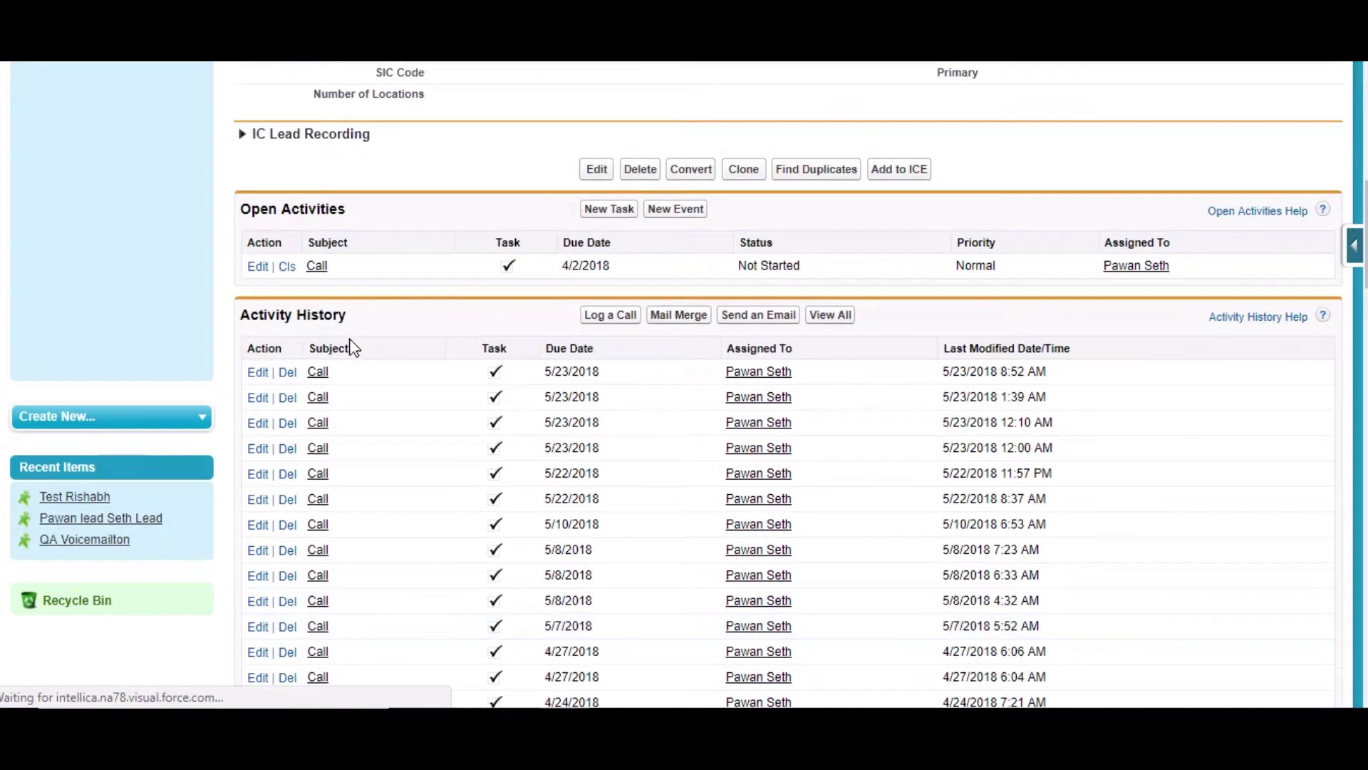
{"action": "scroll", "coordinate": [467, 399], "scroll_direction": "down", "scroll_amount": 7}
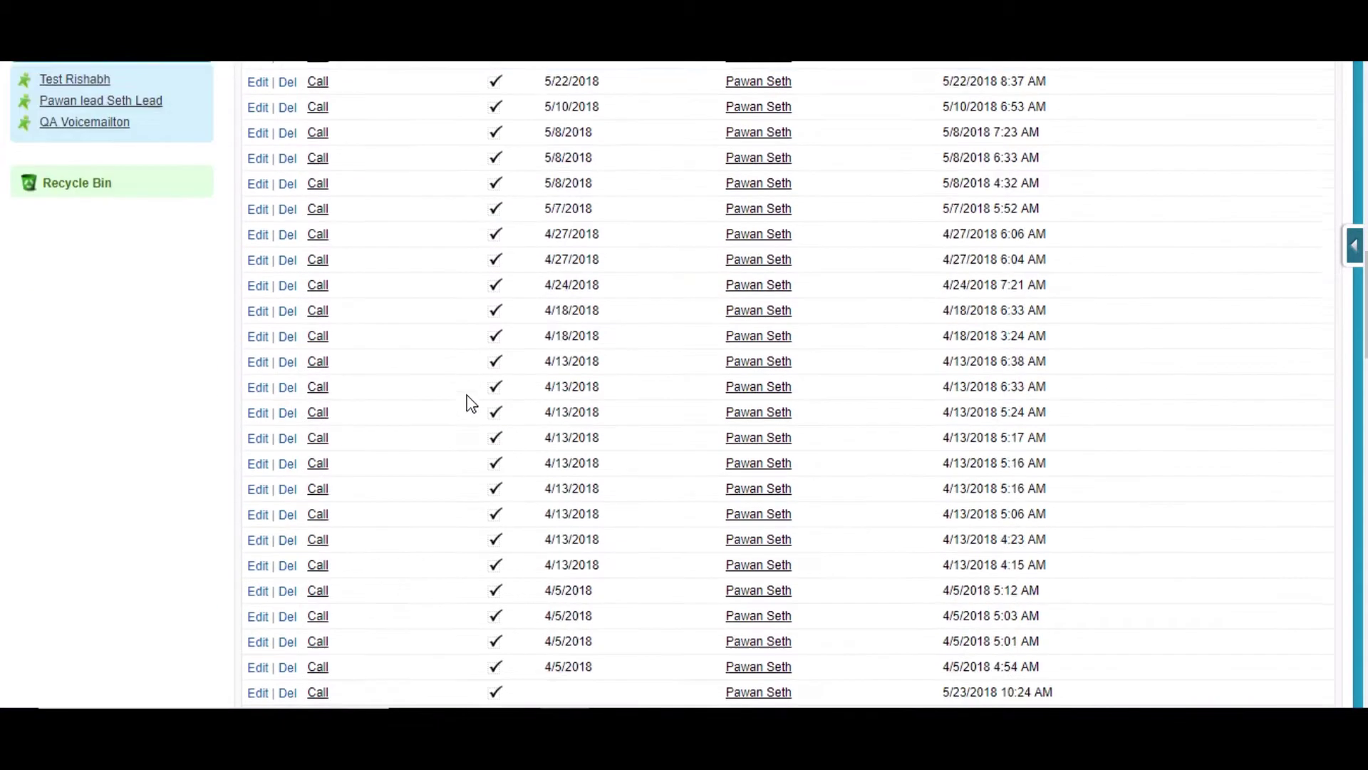
{"action": "scroll", "coordinate": [470, 402], "scroll_direction": "down", "scroll_amount": 7}
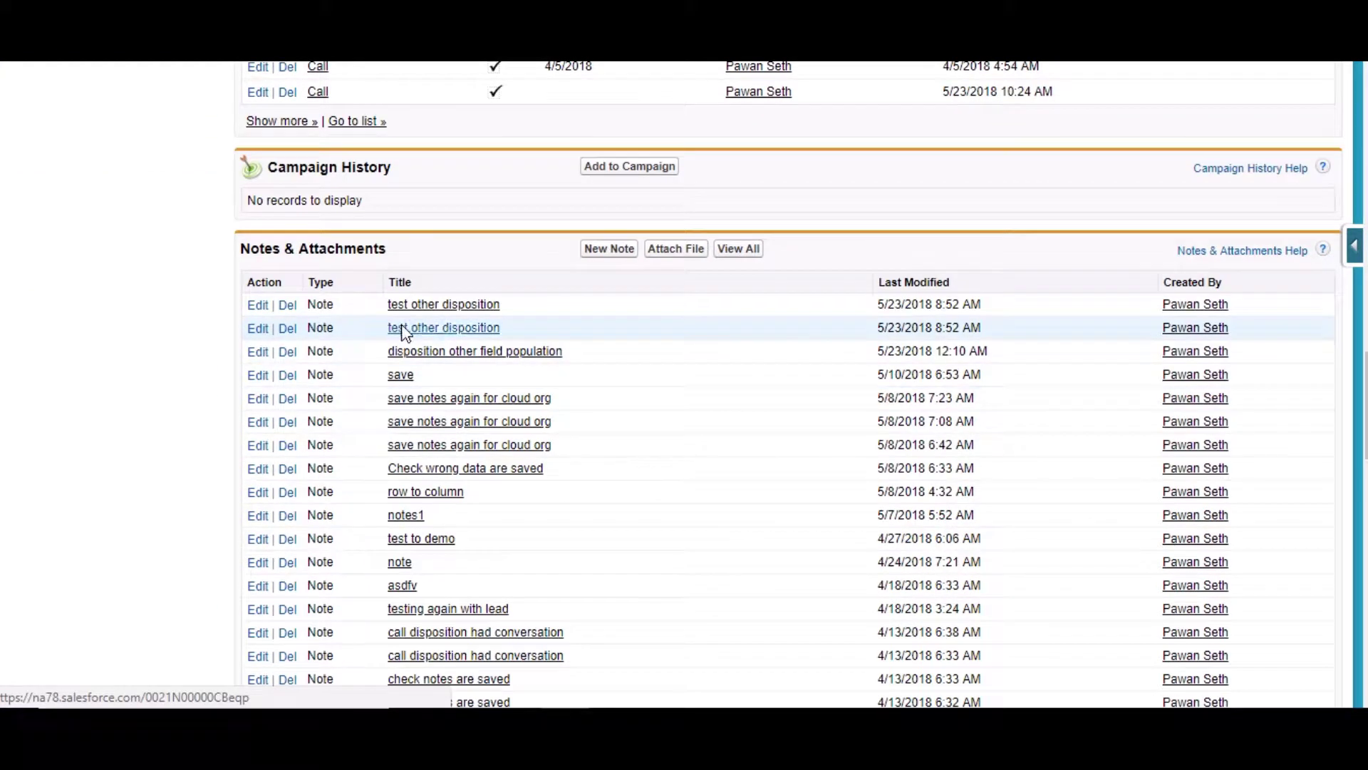
{"action": "scroll", "coordinate": [581, 308], "scroll_direction": "down", "scroll_amount": 12}
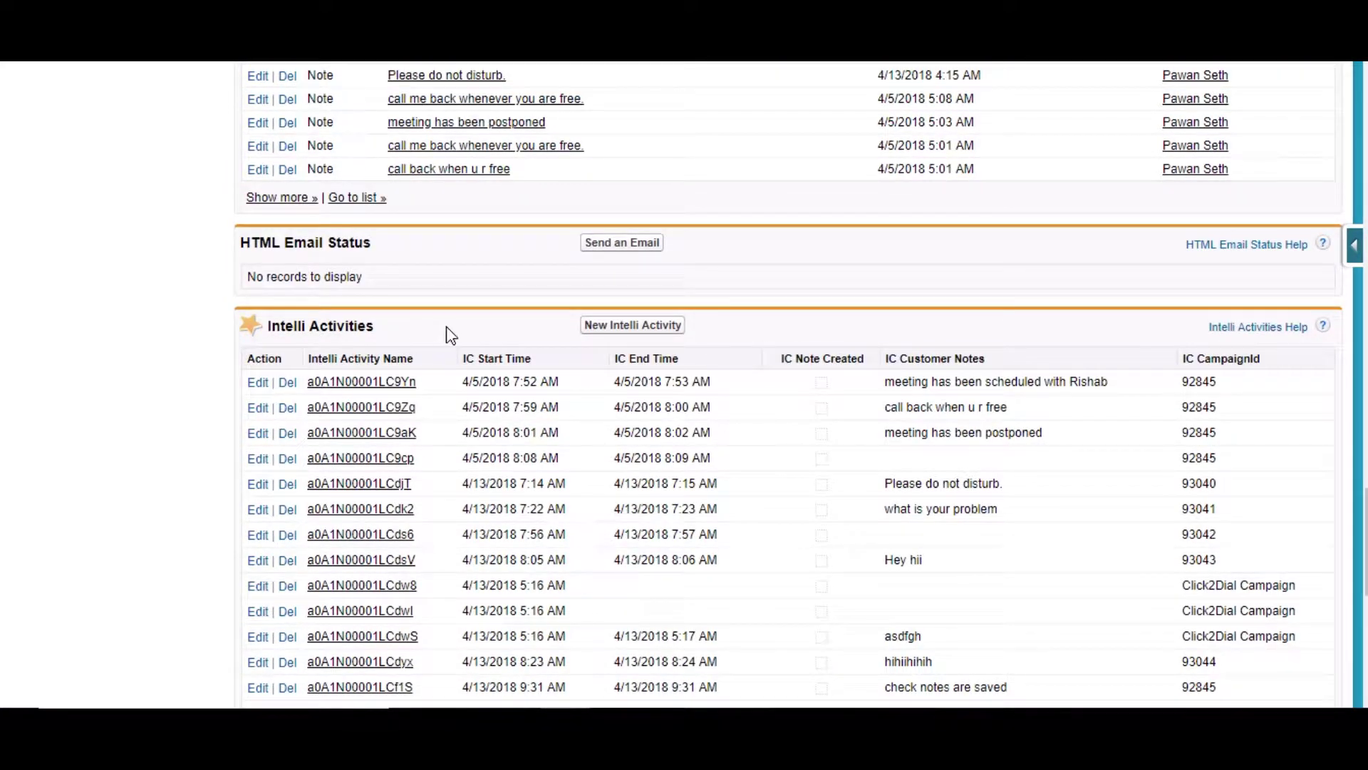
Open Intelli Activity a0A1N00001LC9Yn and review its call disposition and customer note
{"action": "left_click", "coordinate": [396, 385]}
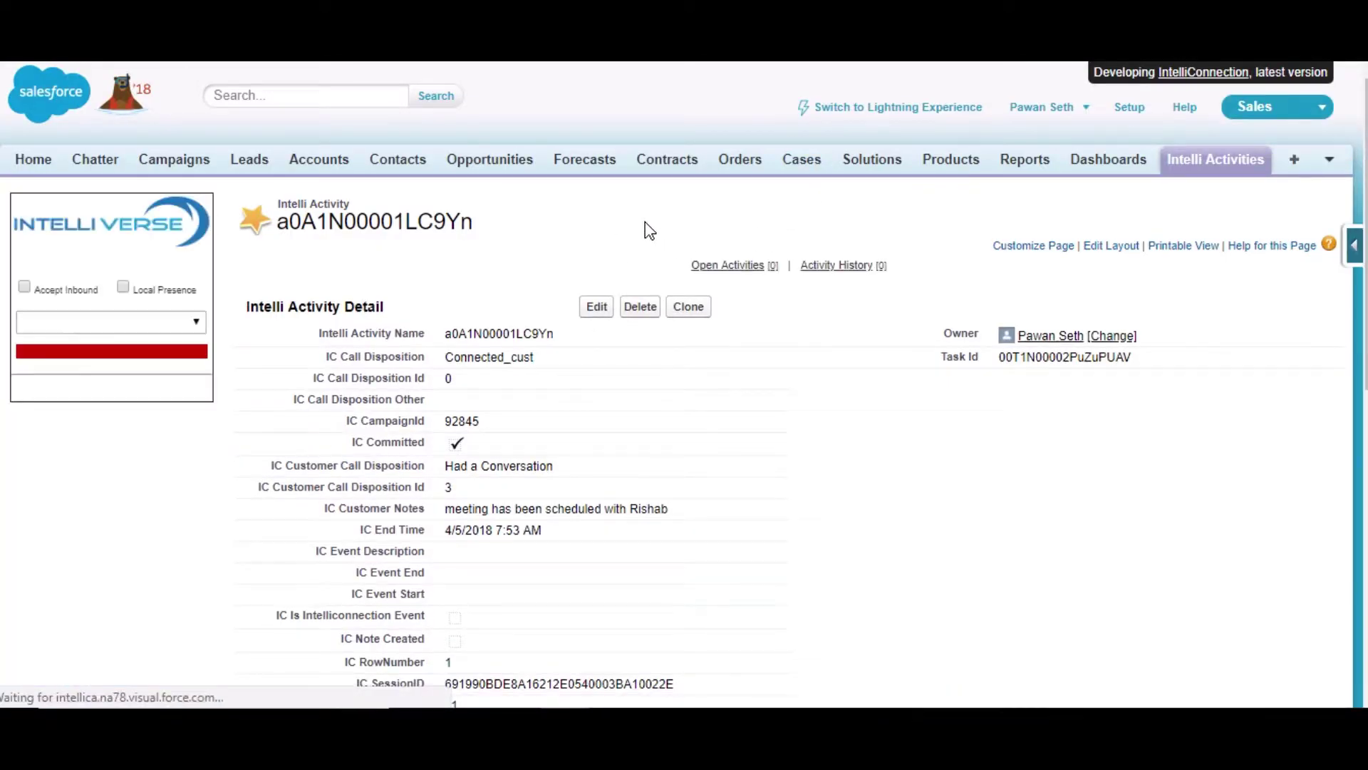
{"action": "scroll", "coordinate": [649, 228], "scroll_direction": "down", "scroll_amount": 3}
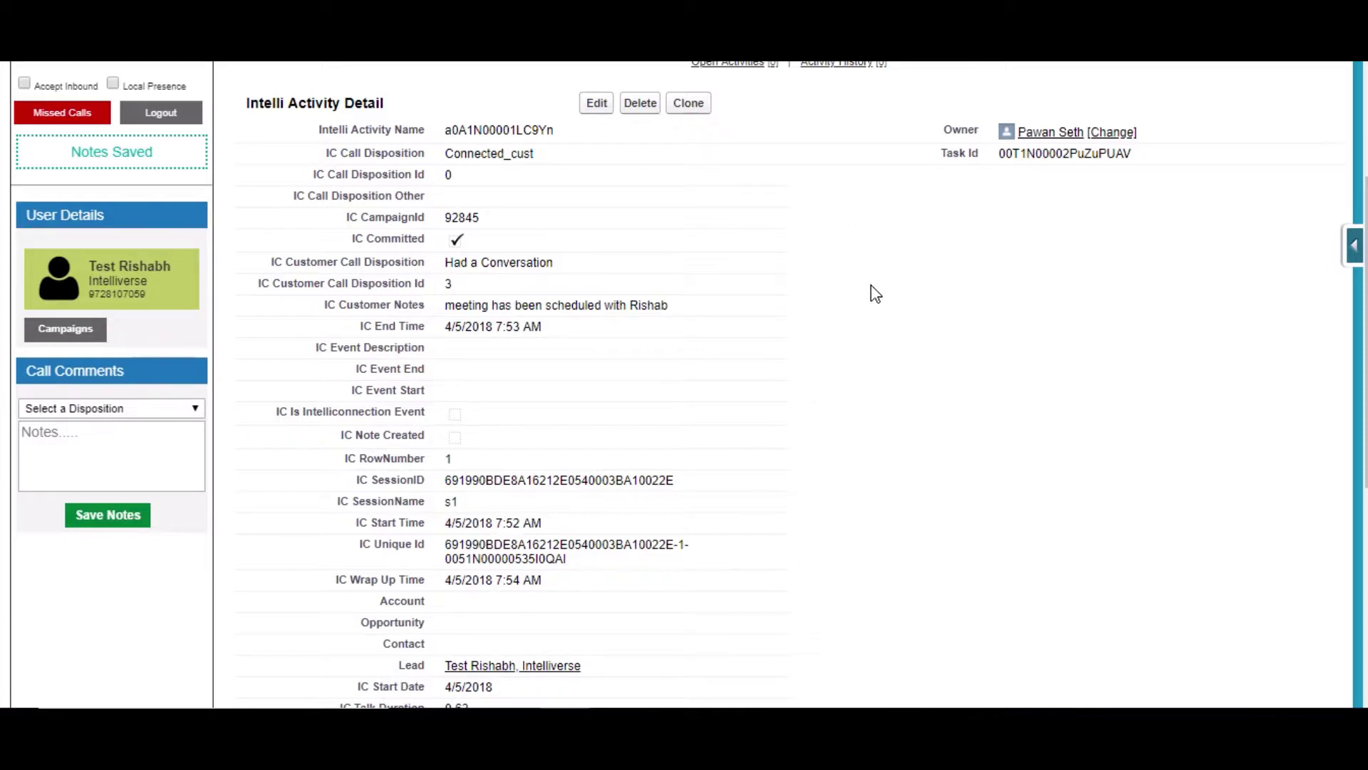
{"action": "scroll", "coordinate": [875, 293], "scroll_direction": "up", "scroll_amount": 3}
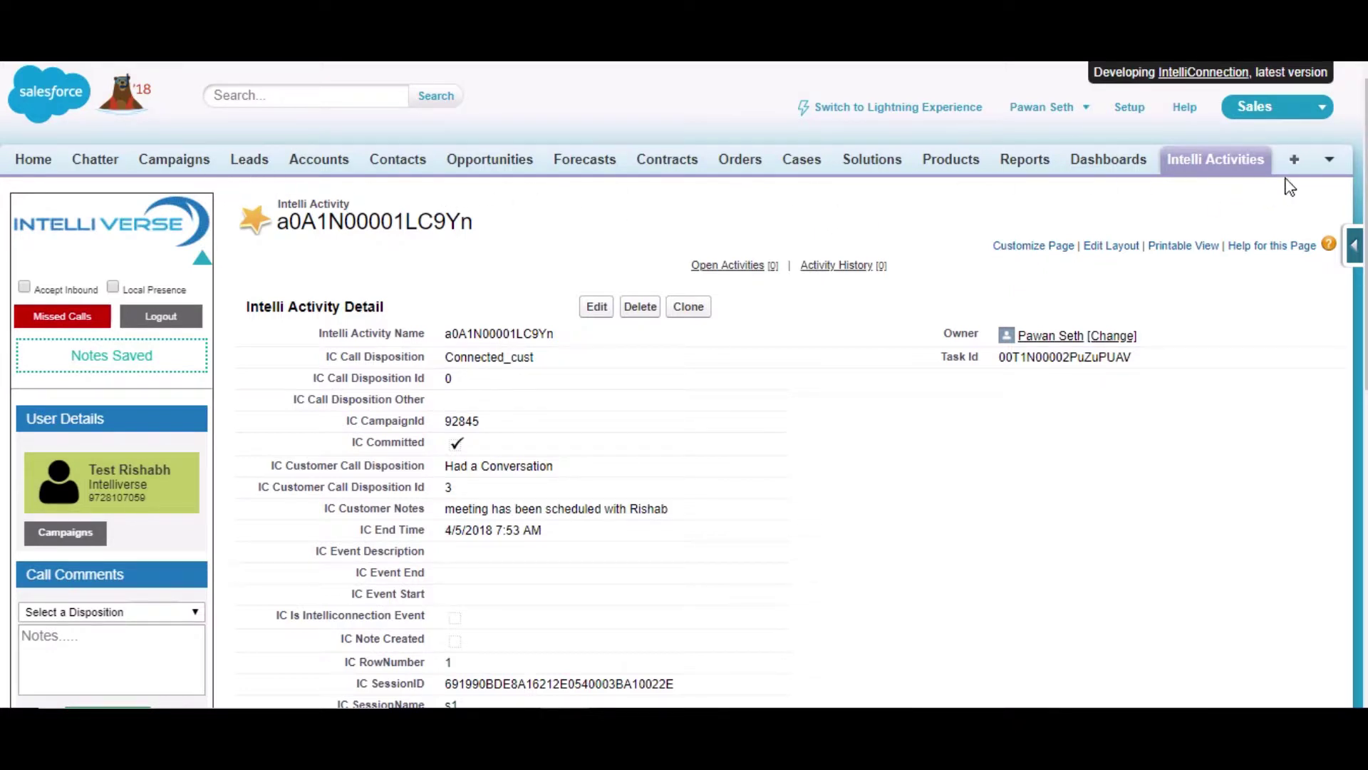
Go to the IntelliVerse Begin Calling page from the hidden tabs menu
{"action": "left_click", "coordinate": [1327, 168]}
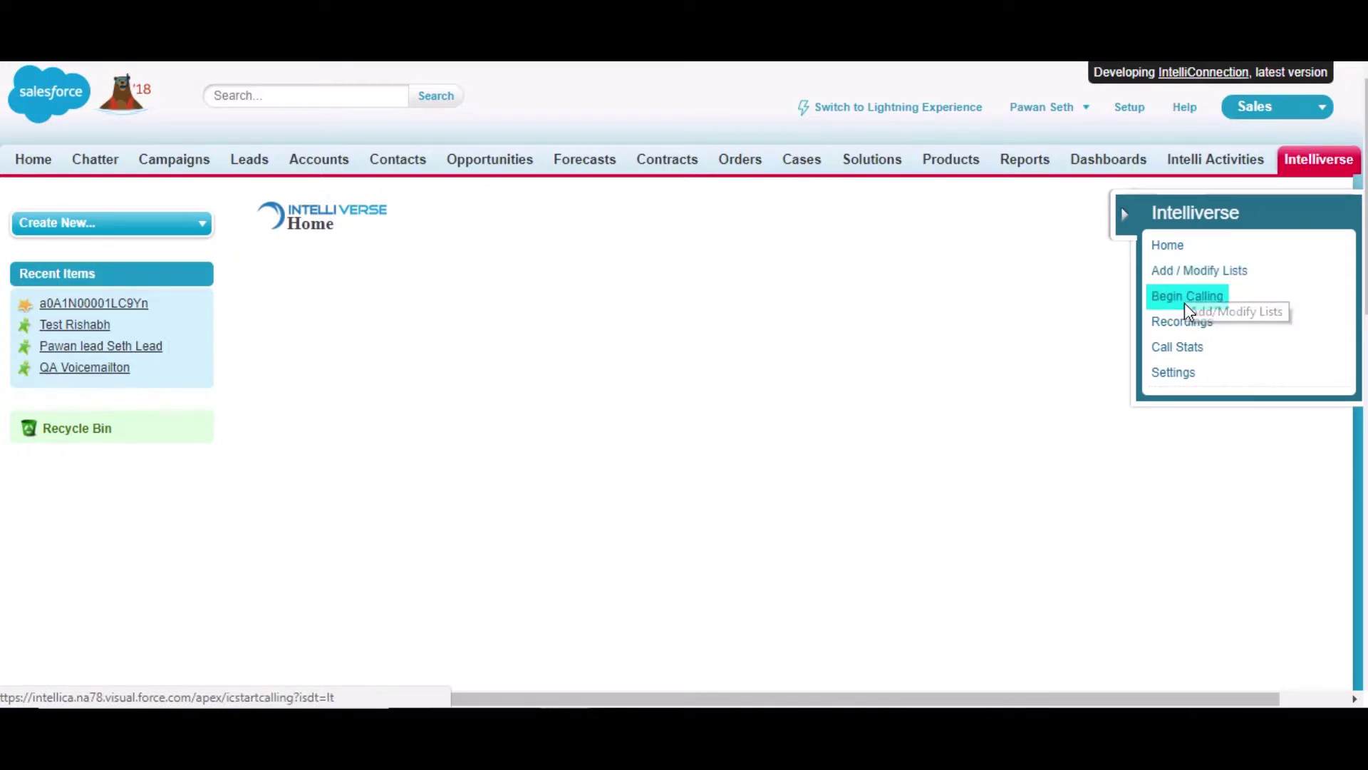
{"action": "left_click", "coordinate": [1189, 278]}
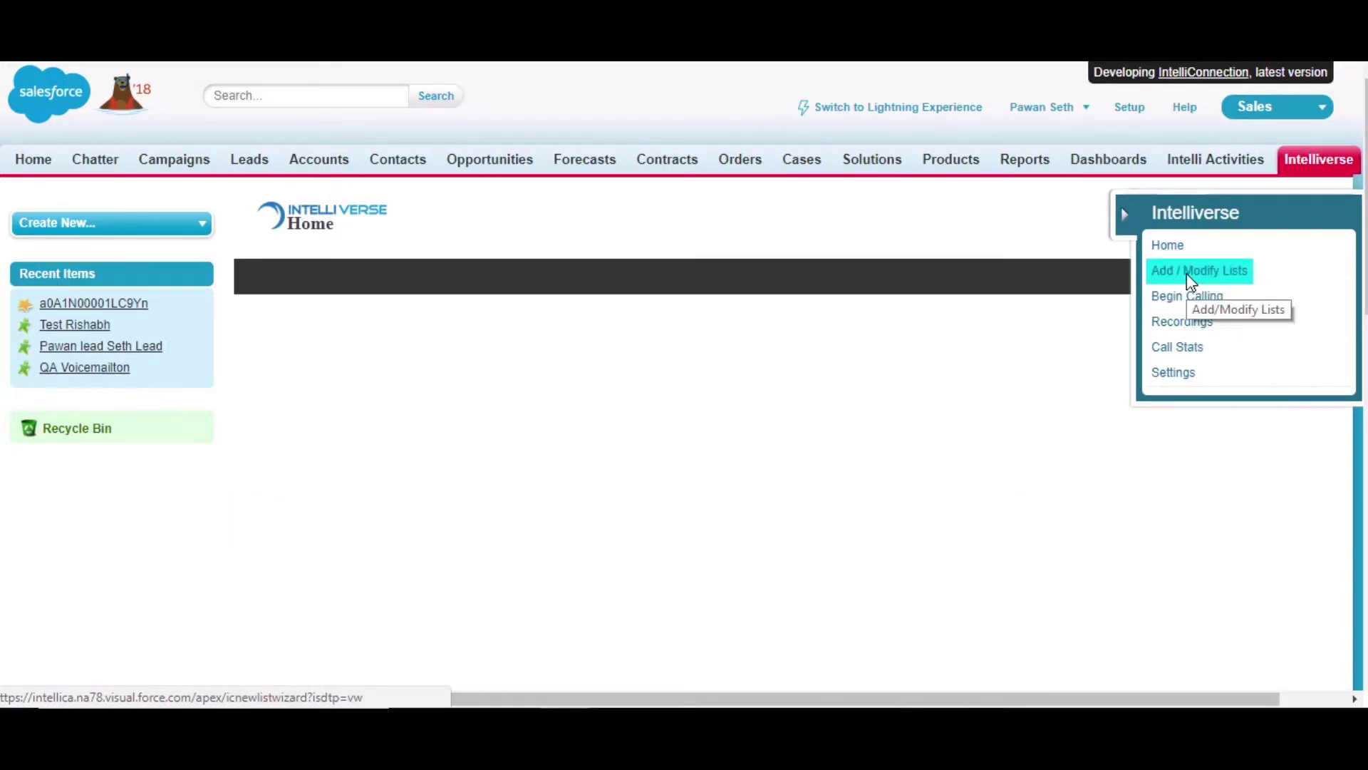
{"action": "left_click", "coordinate": [1194, 303]}
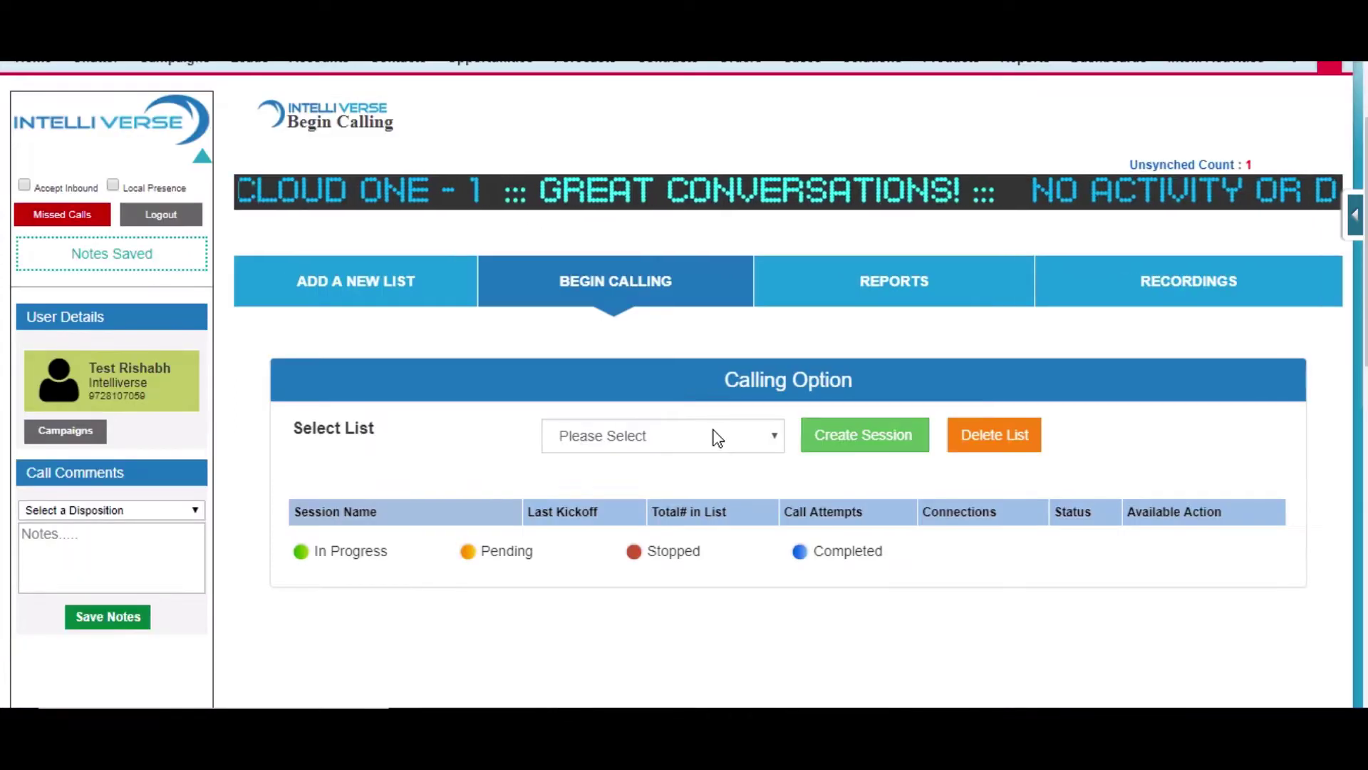
Select the Free calling list and start creating a new calling session
{"action": "left_click", "coordinate": [716, 437]}
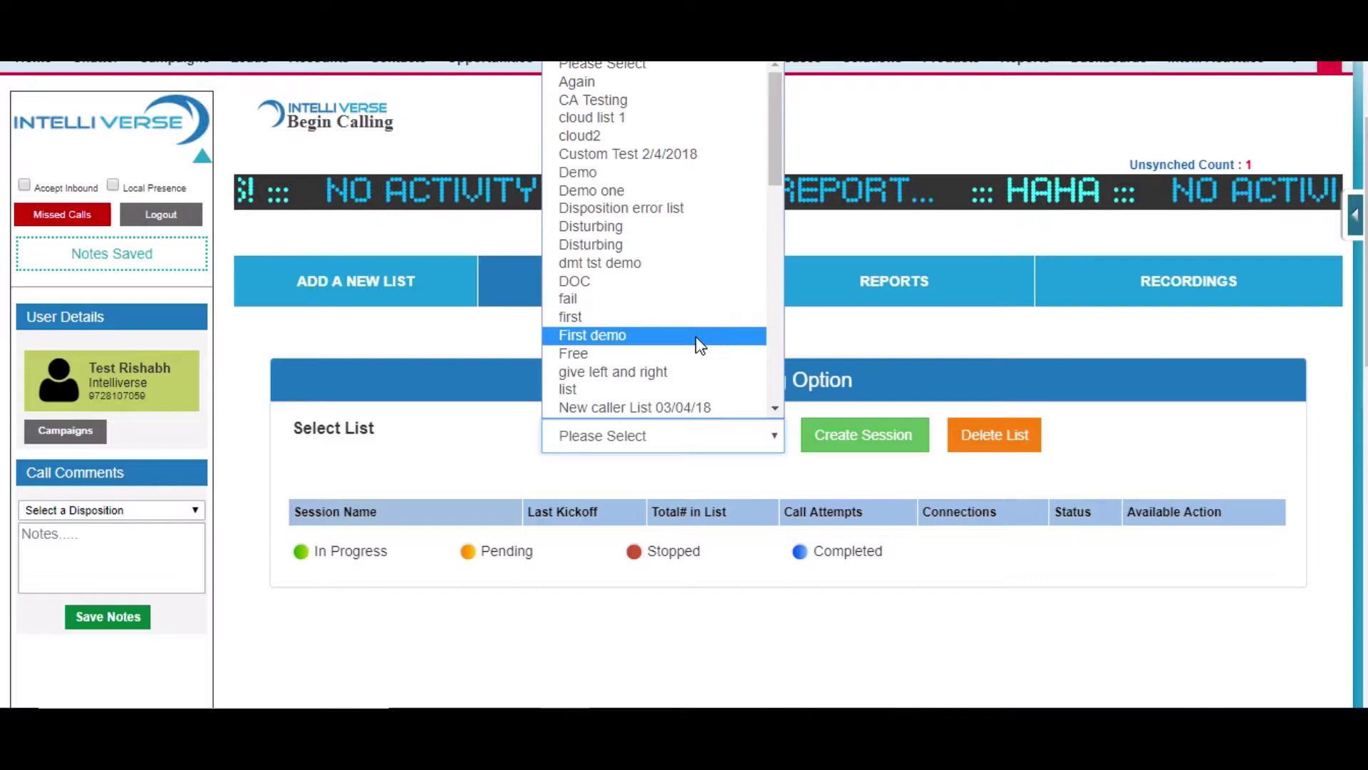
{"action": "left_click", "coordinate": [700, 366]}
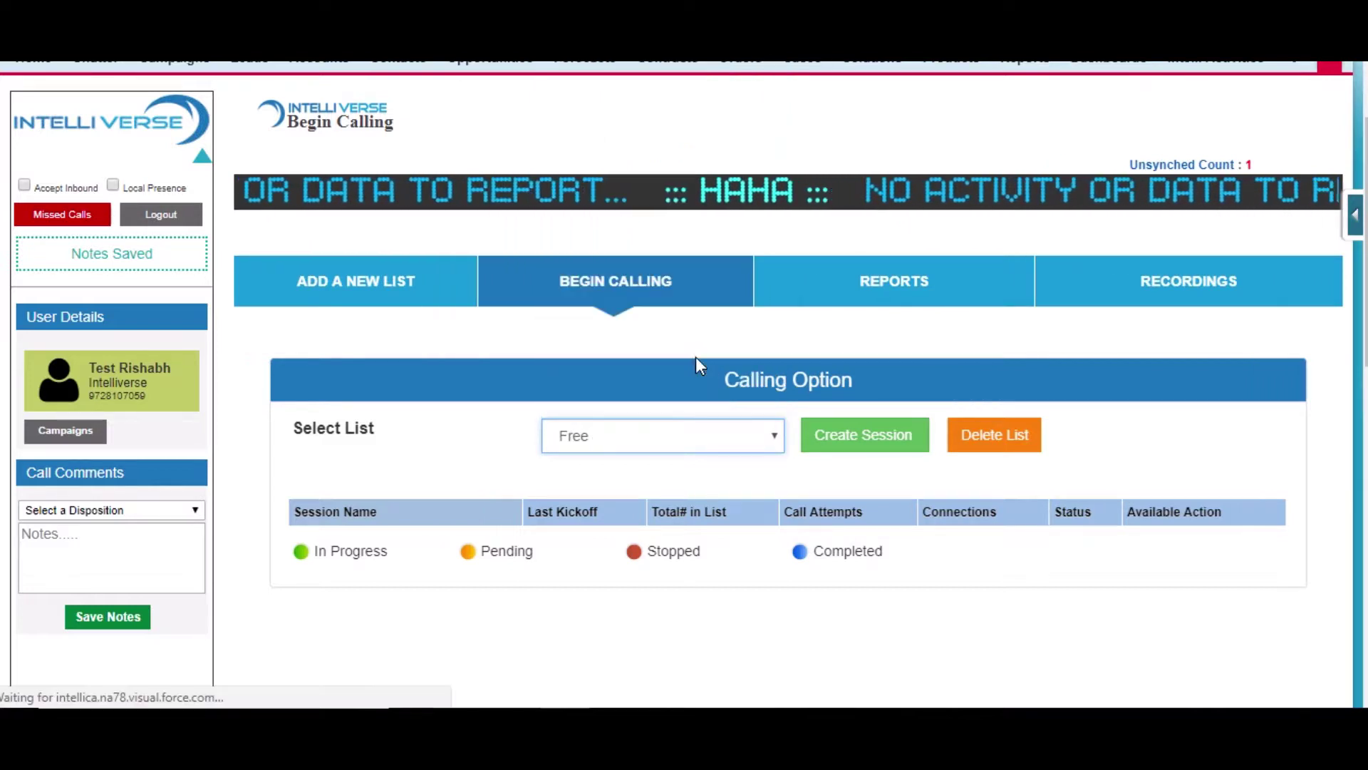
{"action": "left_click", "coordinate": [812, 441]}
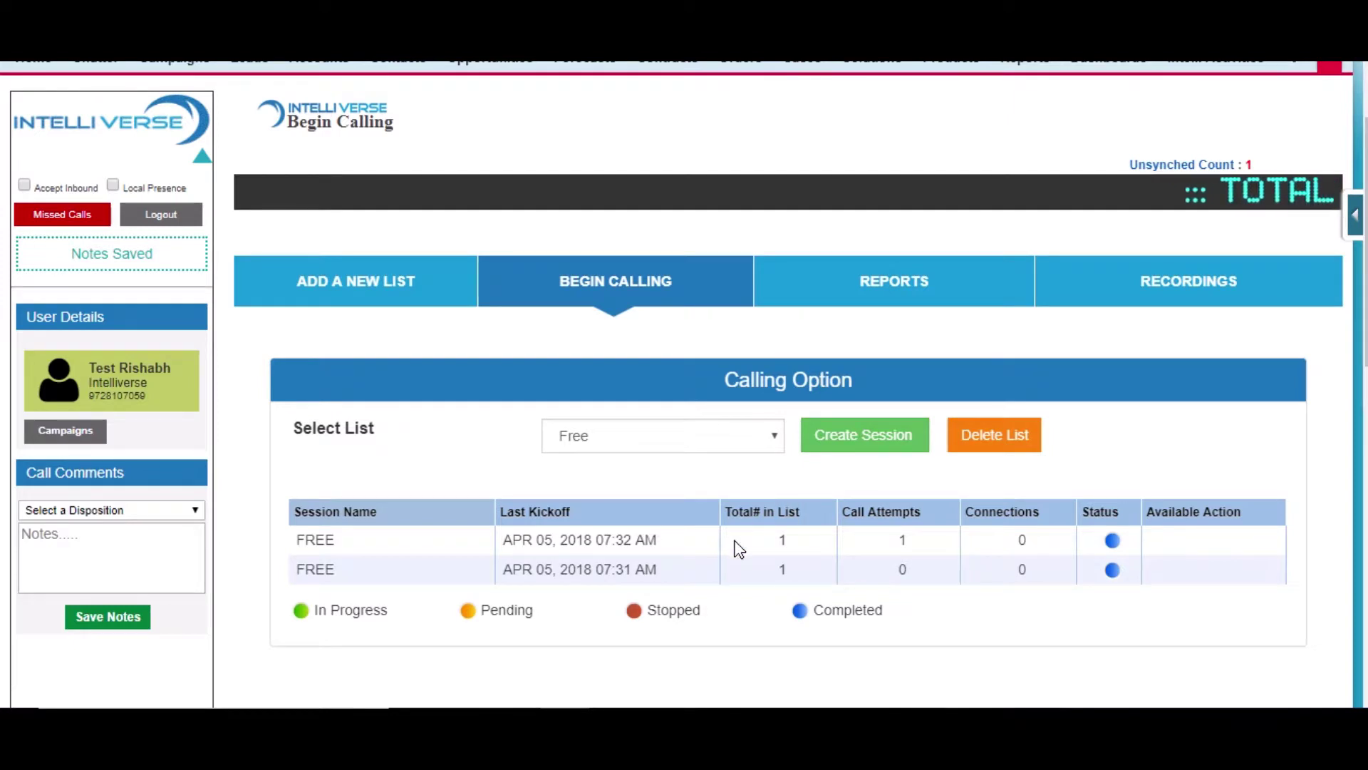
{"action": "left_click", "coordinate": [857, 447]}
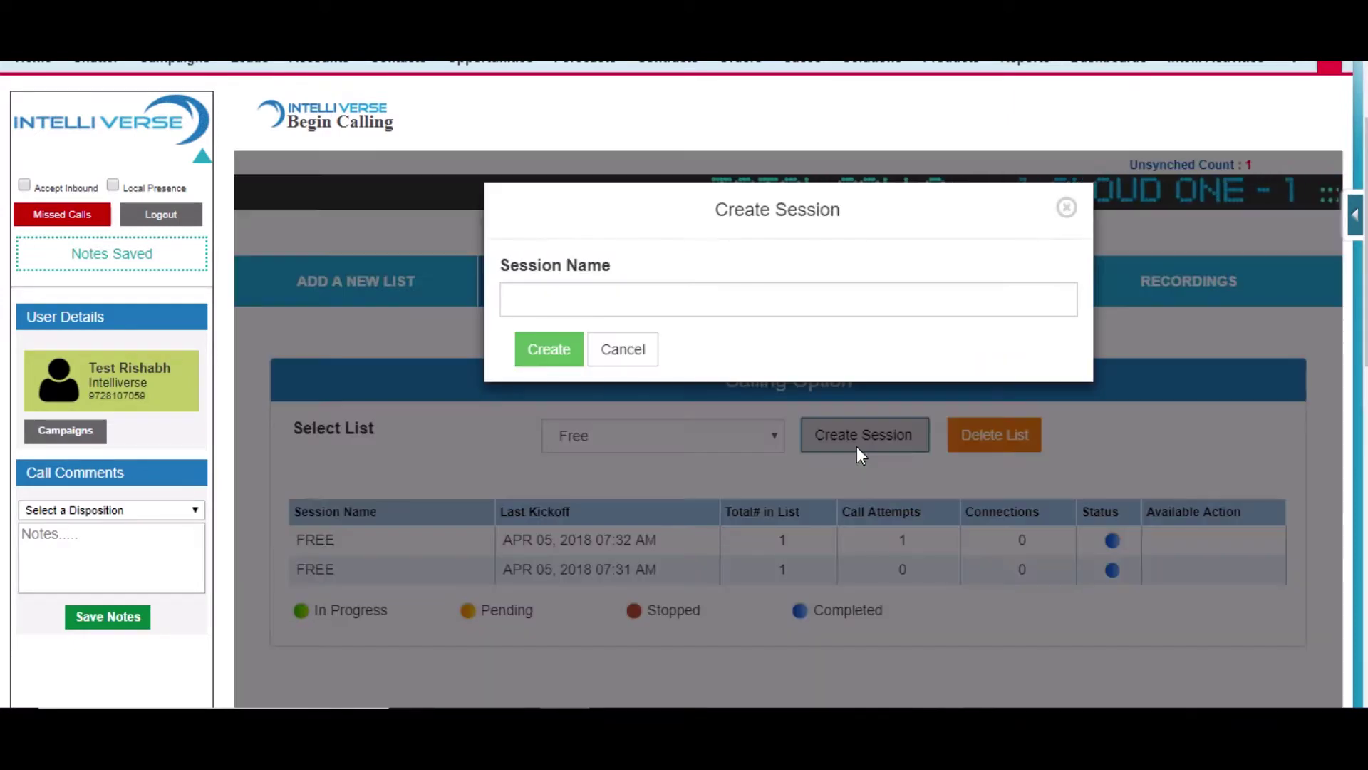
Create a calling session named 'demo session'
{"action": "left_click", "coordinate": [718, 299]}
{"action": "type", "text": "de"}
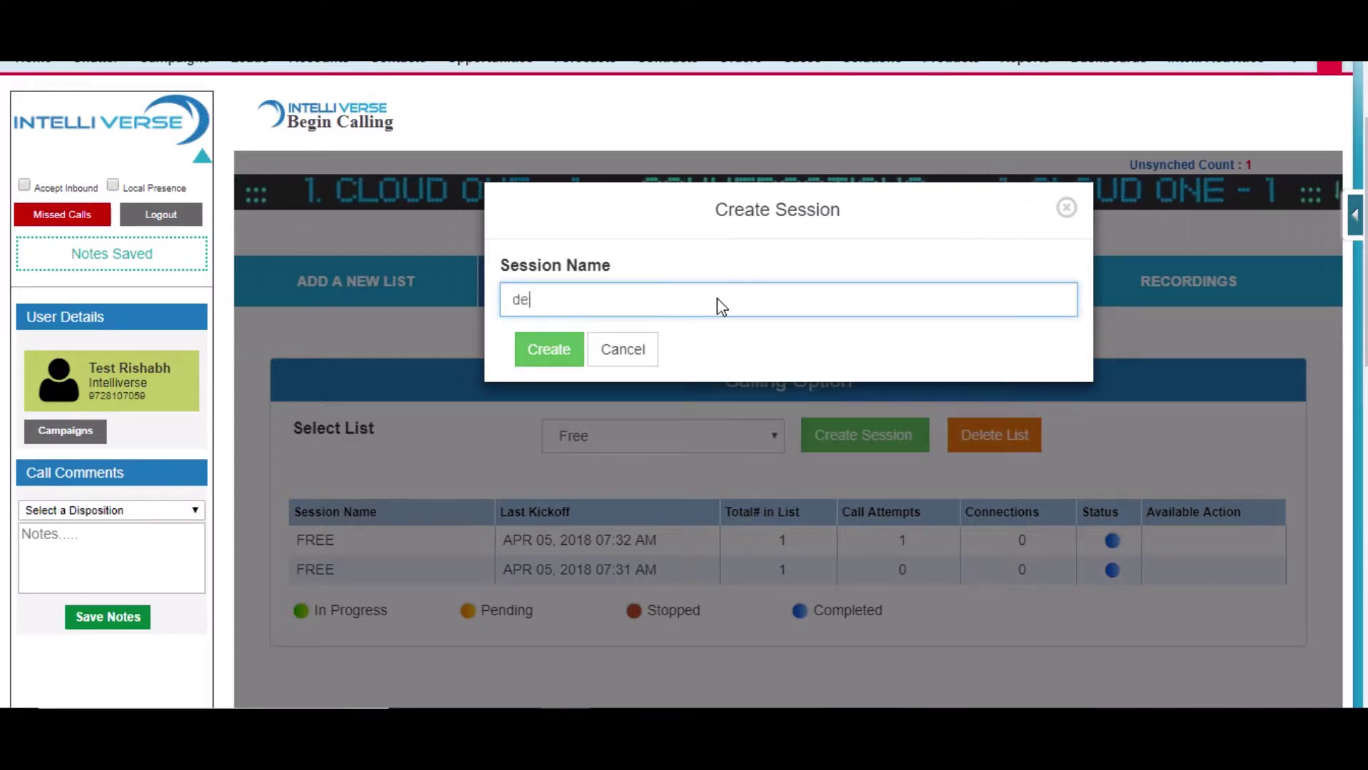
{"action": "type", "text": "mo sessio"}
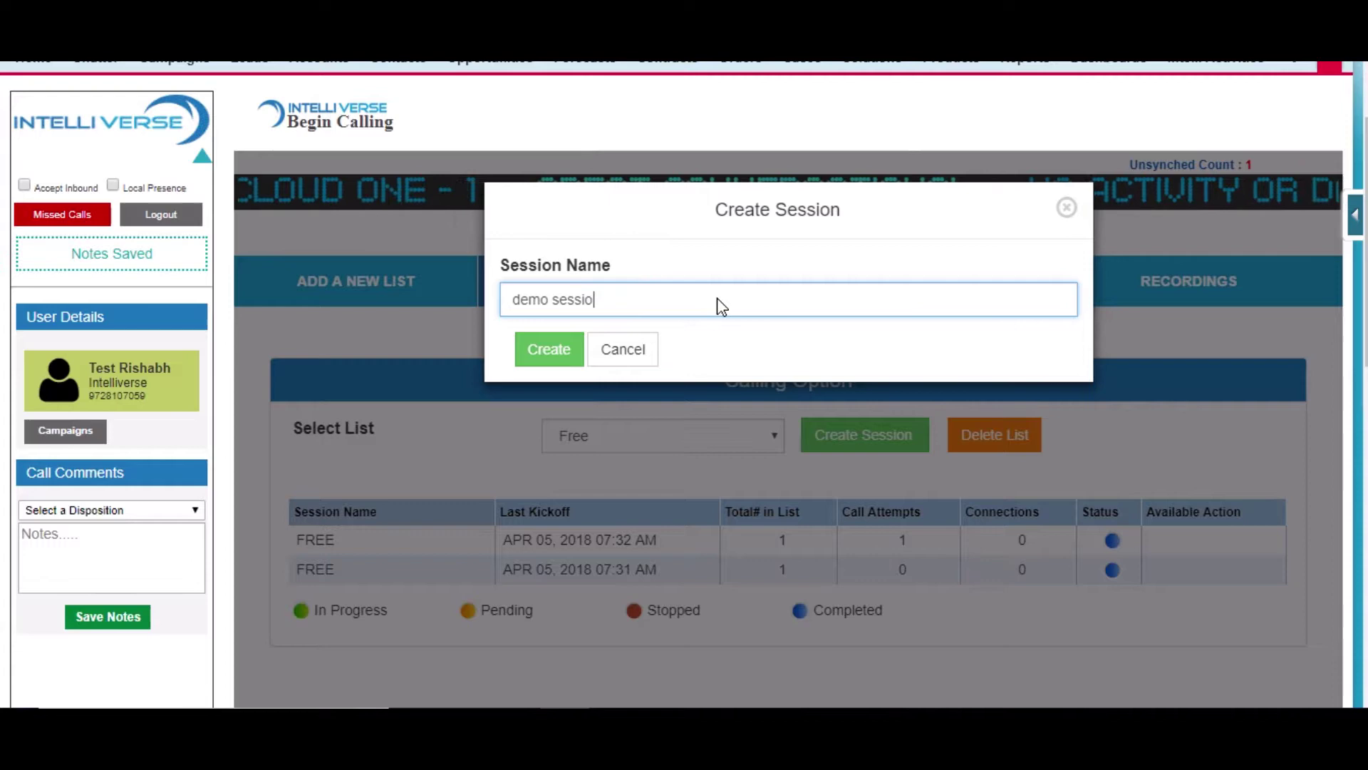
{"action": "type", "text": "n"}
{"action": "left_click", "coordinate": [563, 350]}
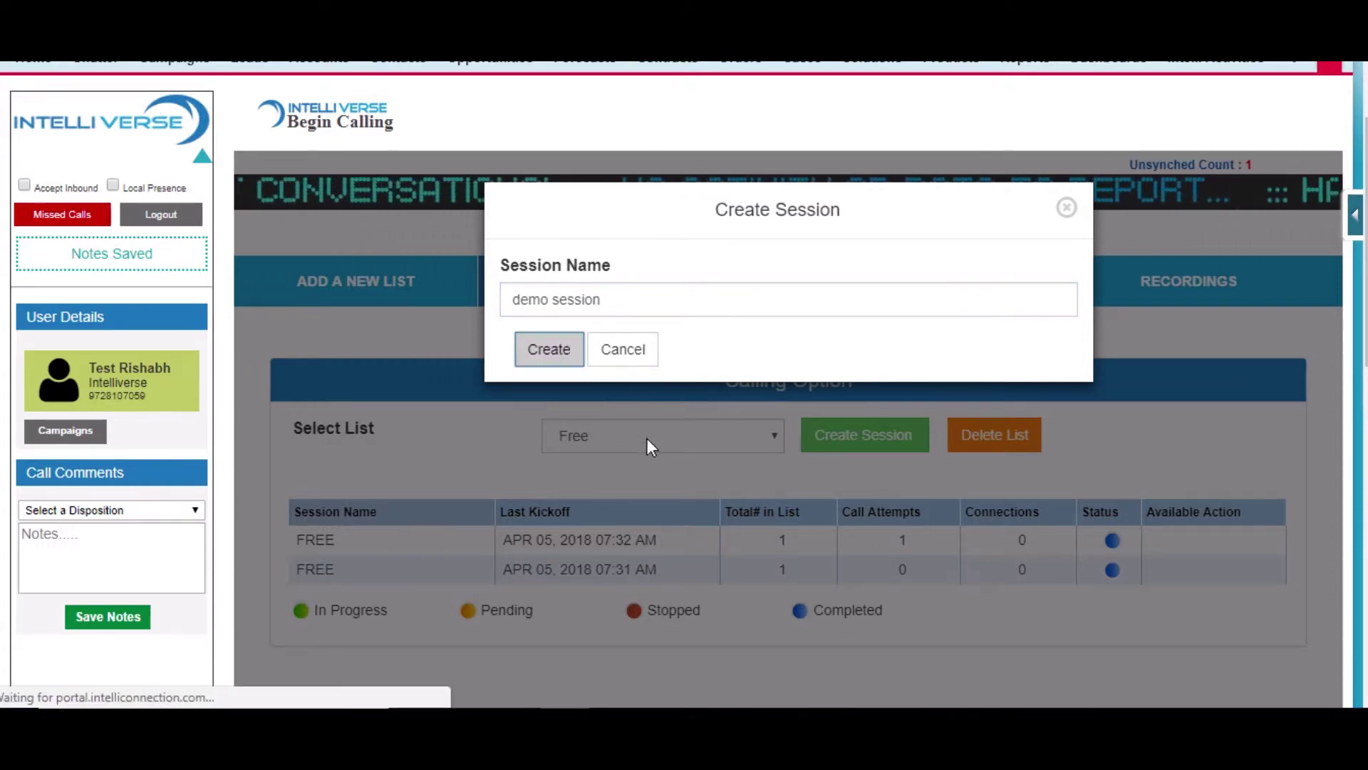
Run the demo session and begin dialing with the selected caller number
{"action": "scroll", "coordinate": [748, 533], "scroll_direction": "down", "scroll_amount": 3}
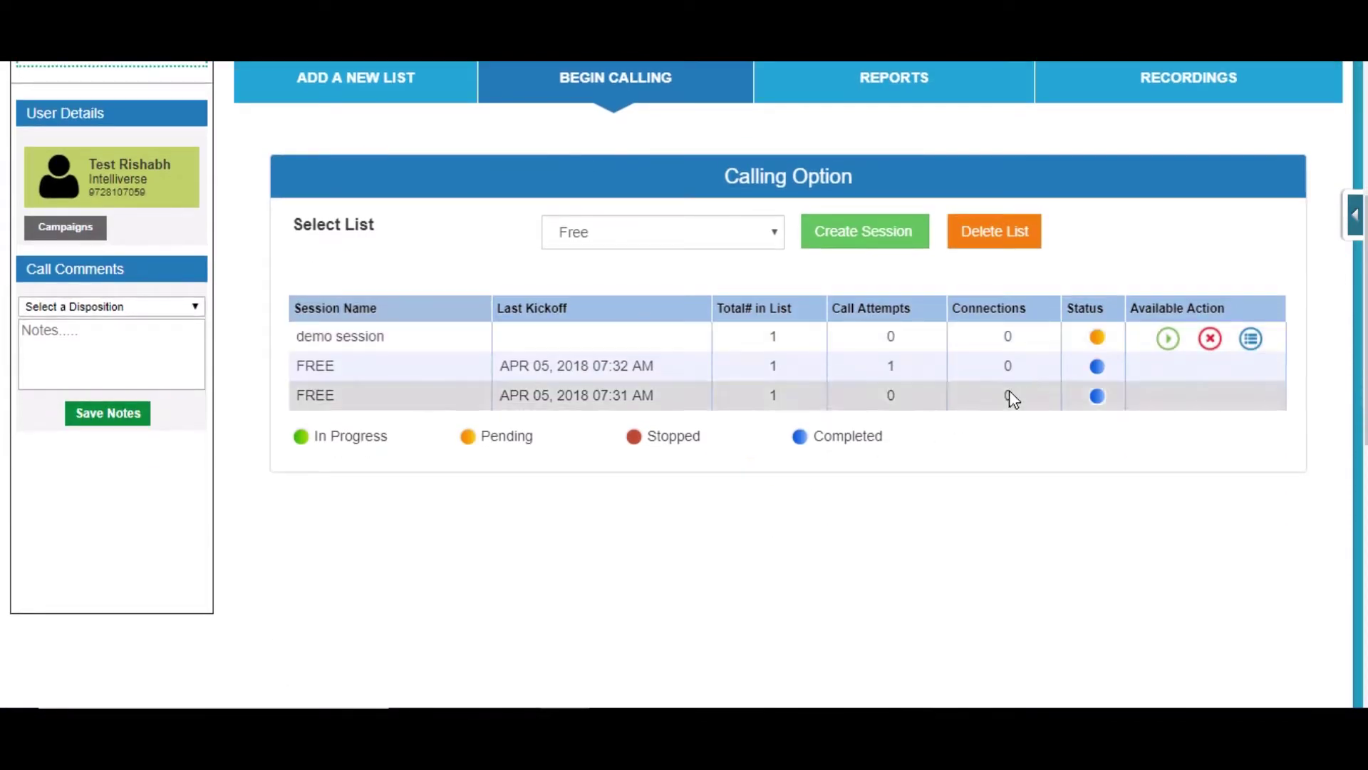
{"action": "left_click", "coordinate": [1167, 339]}
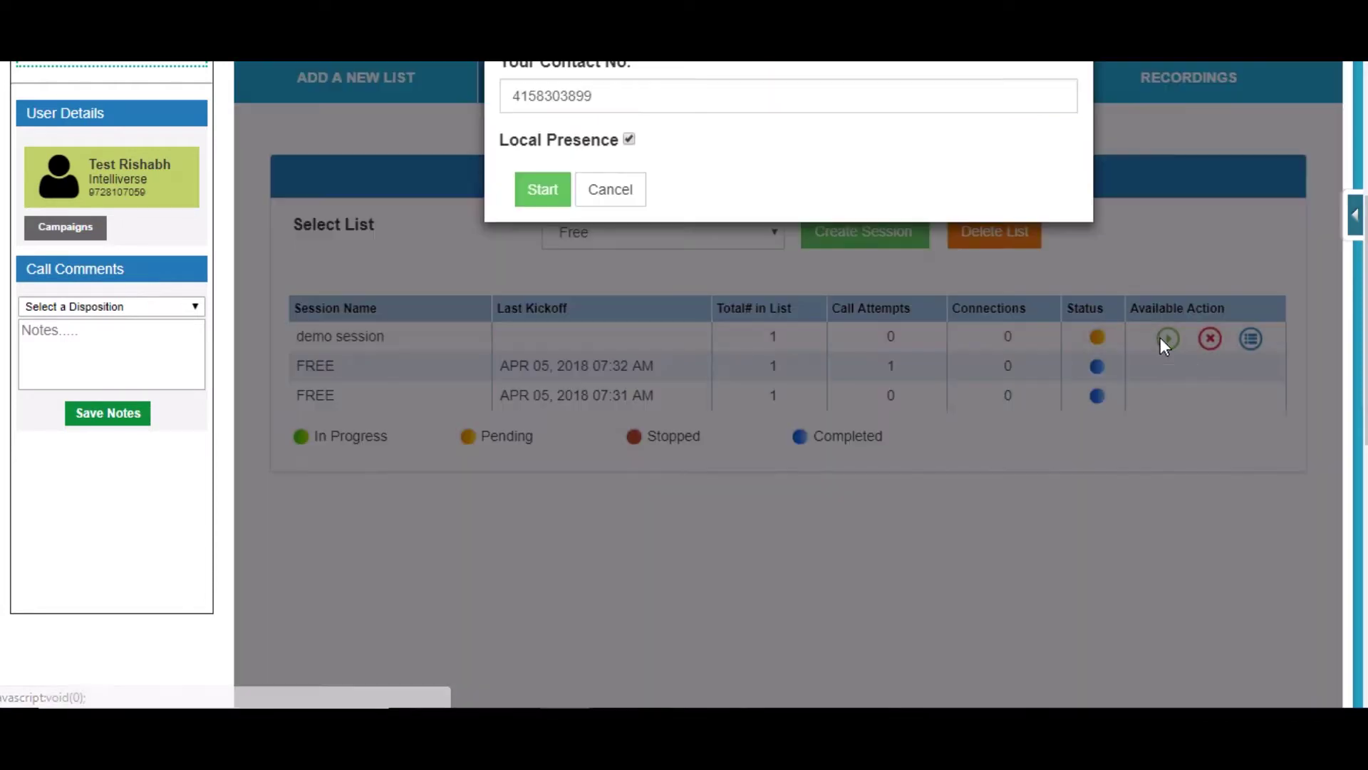
{"action": "scroll", "coordinate": [831, 436], "scroll_direction": "up", "scroll_amount": 3}
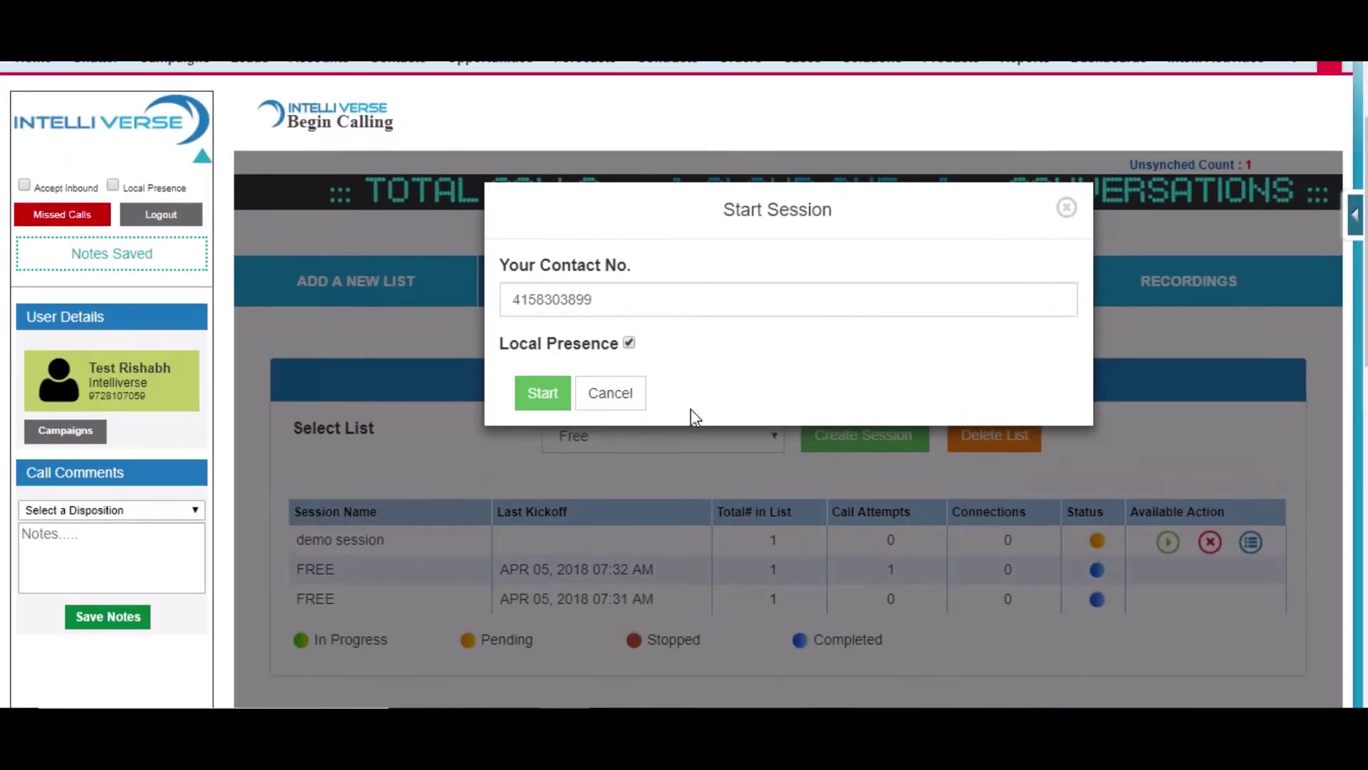
{"action": "left_click_drag", "start_coordinate": [620, 313], "coordinate": [510, 299]}
{"action": "left_click", "coordinate": [605, 314]}
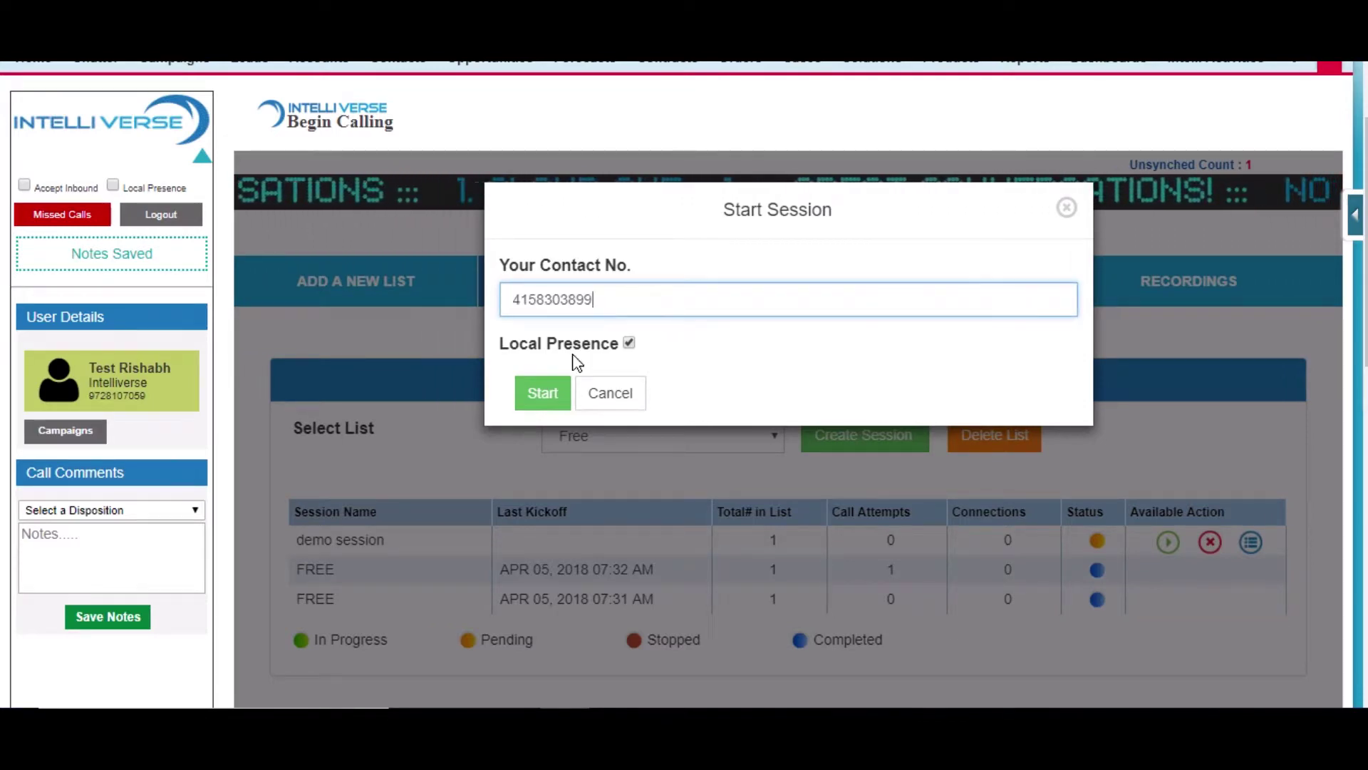
{"action": "left_click", "coordinate": [543, 394]}
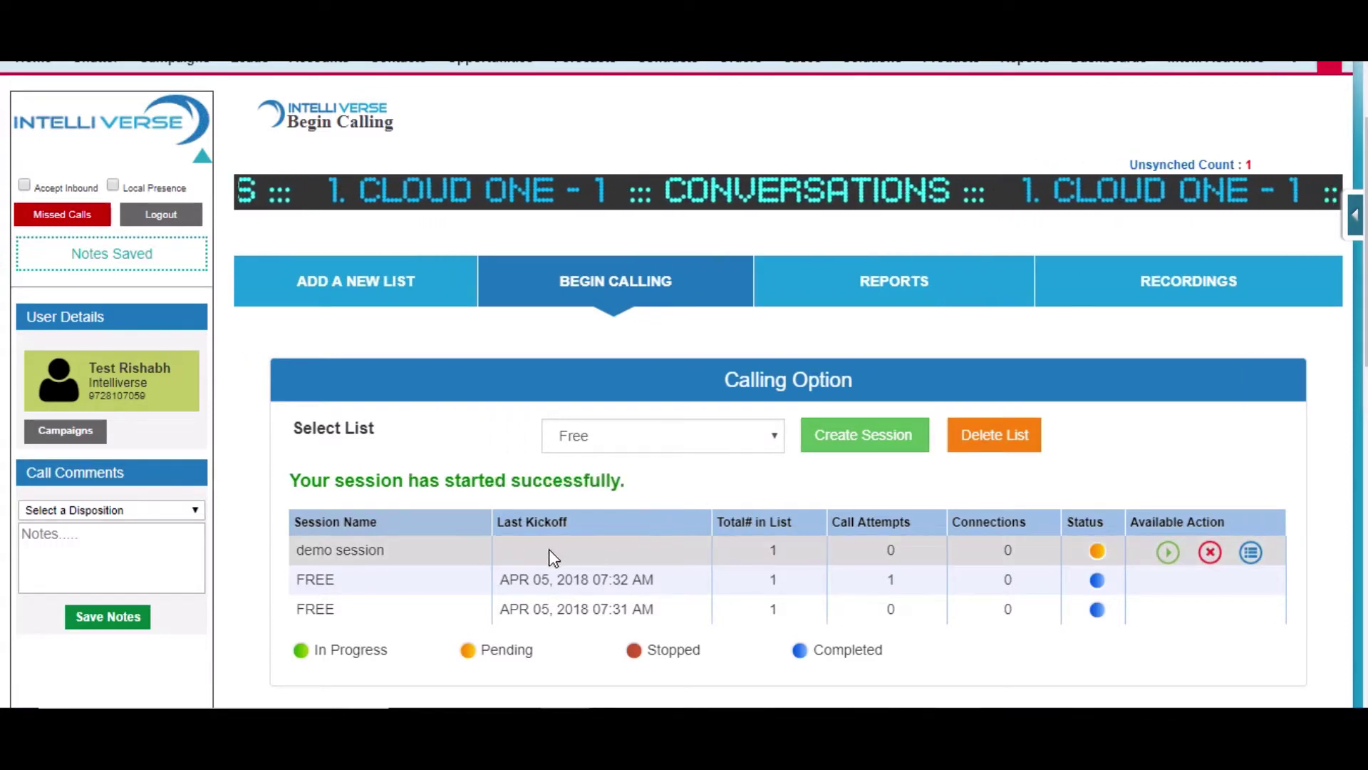
End the dialer call, set disposition Call Back, and save the note 'Demo new note'
{"action": "scroll", "coordinate": [846, 523], "scroll_direction": "down", "scroll_amount": 4}
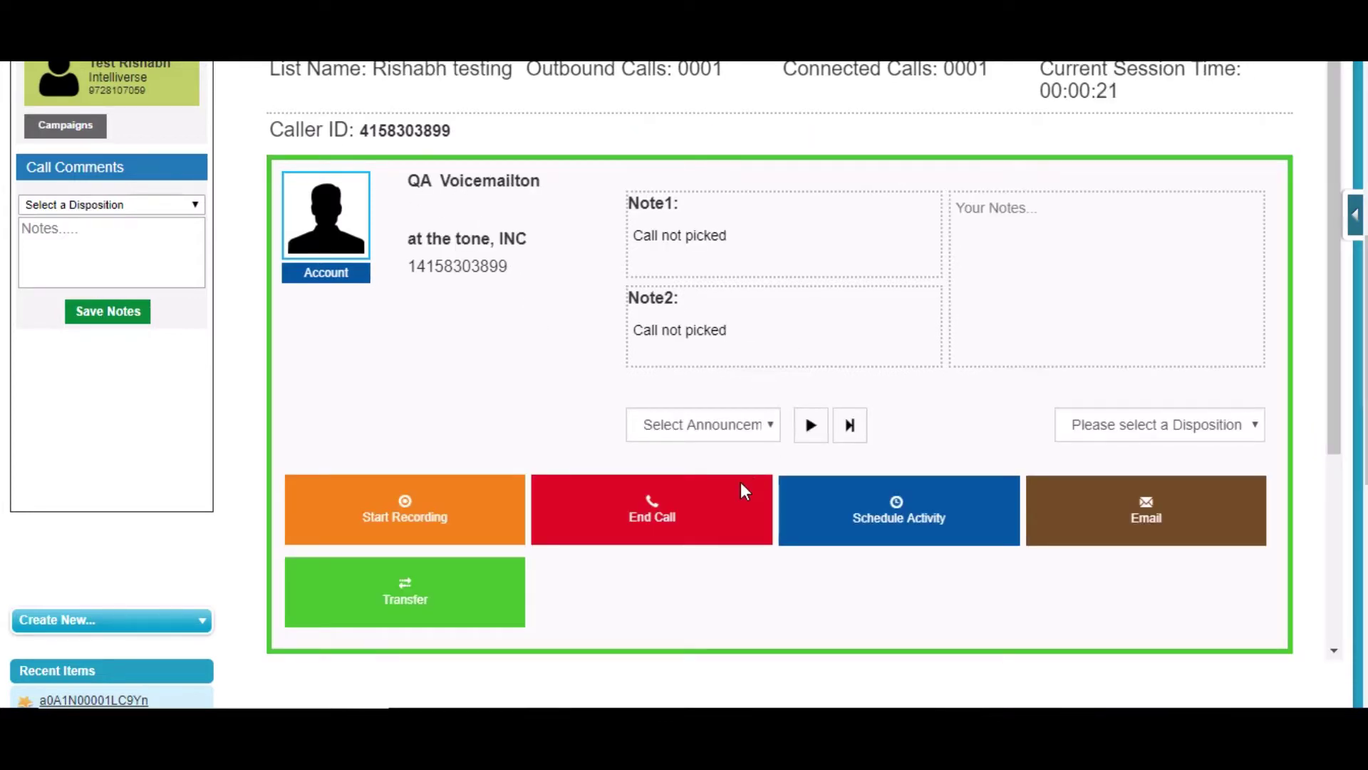
{"action": "left_click", "coordinate": [731, 511]}
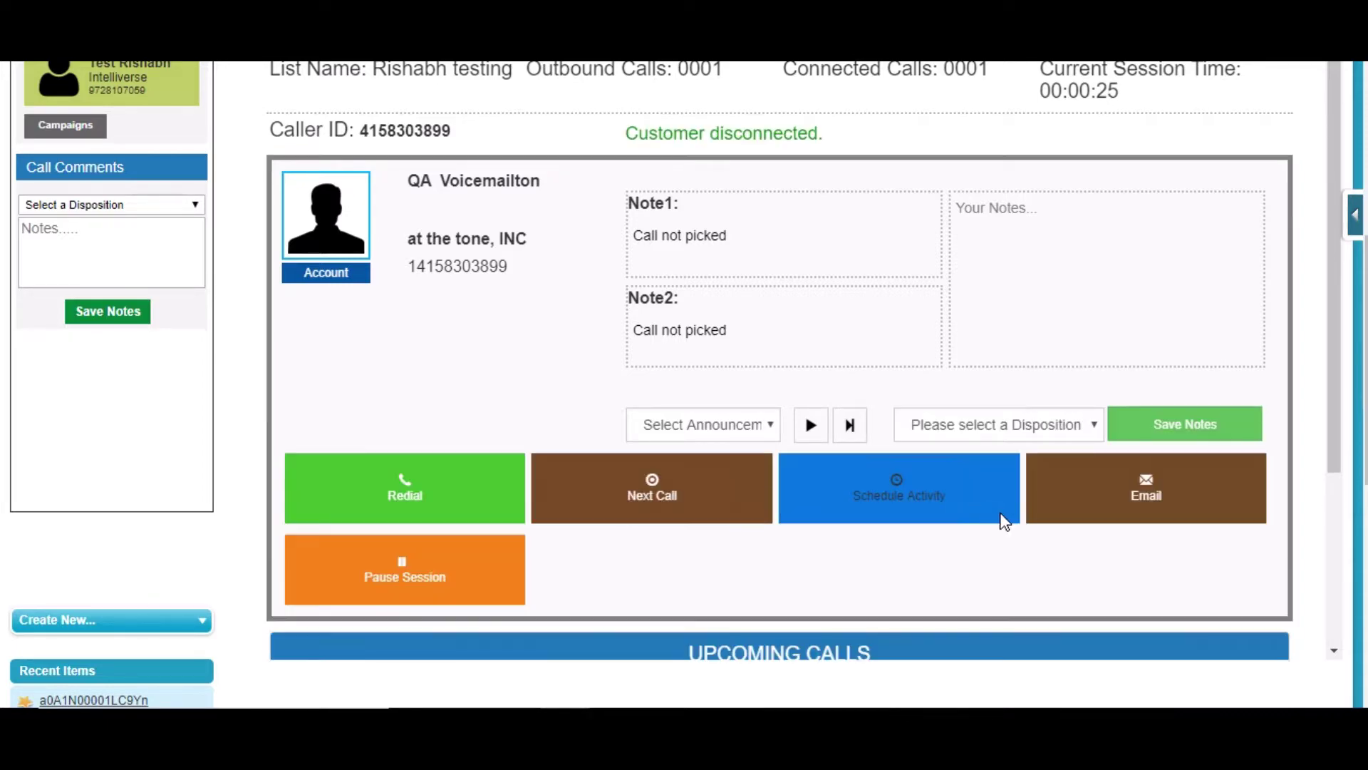
{"action": "left_click", "coordinate": [1053, 421]}
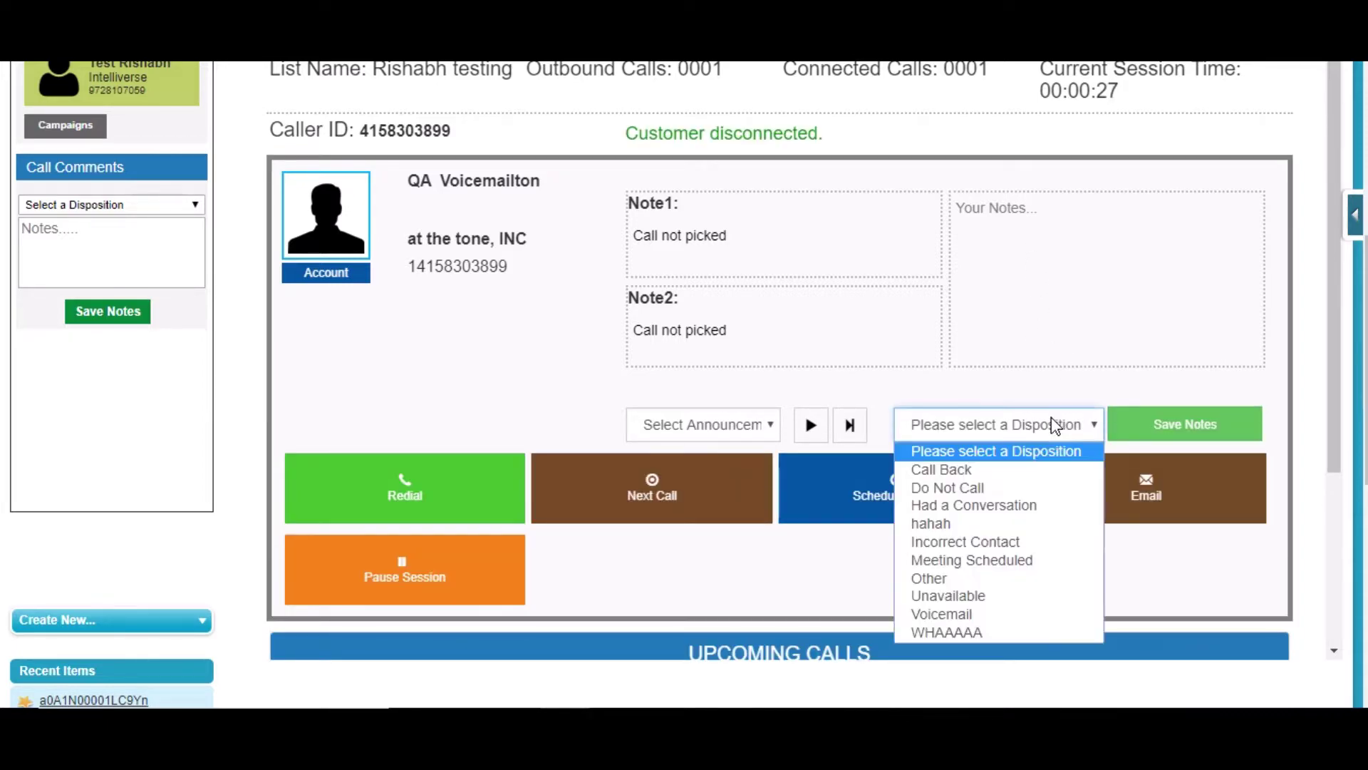
{"action": "left_click", "coordinate": [1050, 470]}
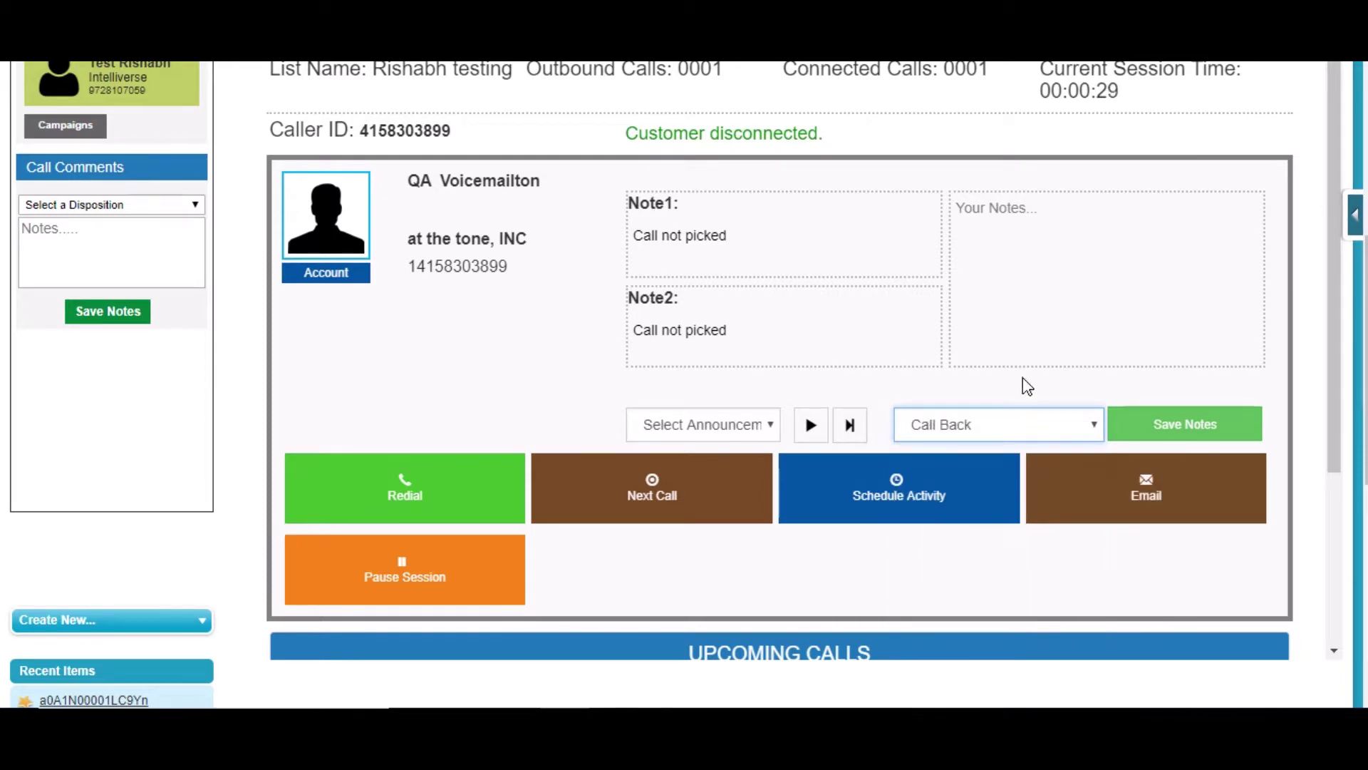
{"action": "left_click", "coordinate": [1040, 225]}
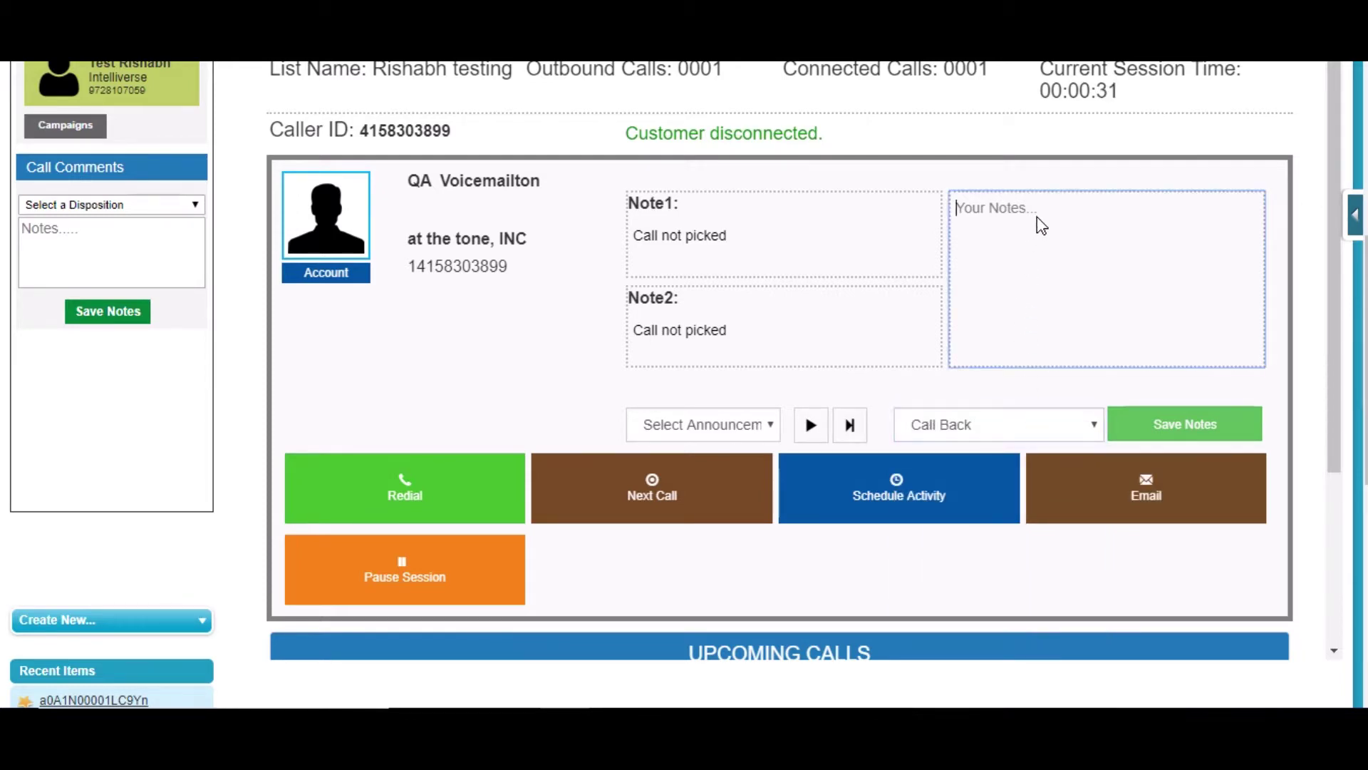
{"action": "type", "text": "Demo new note"}
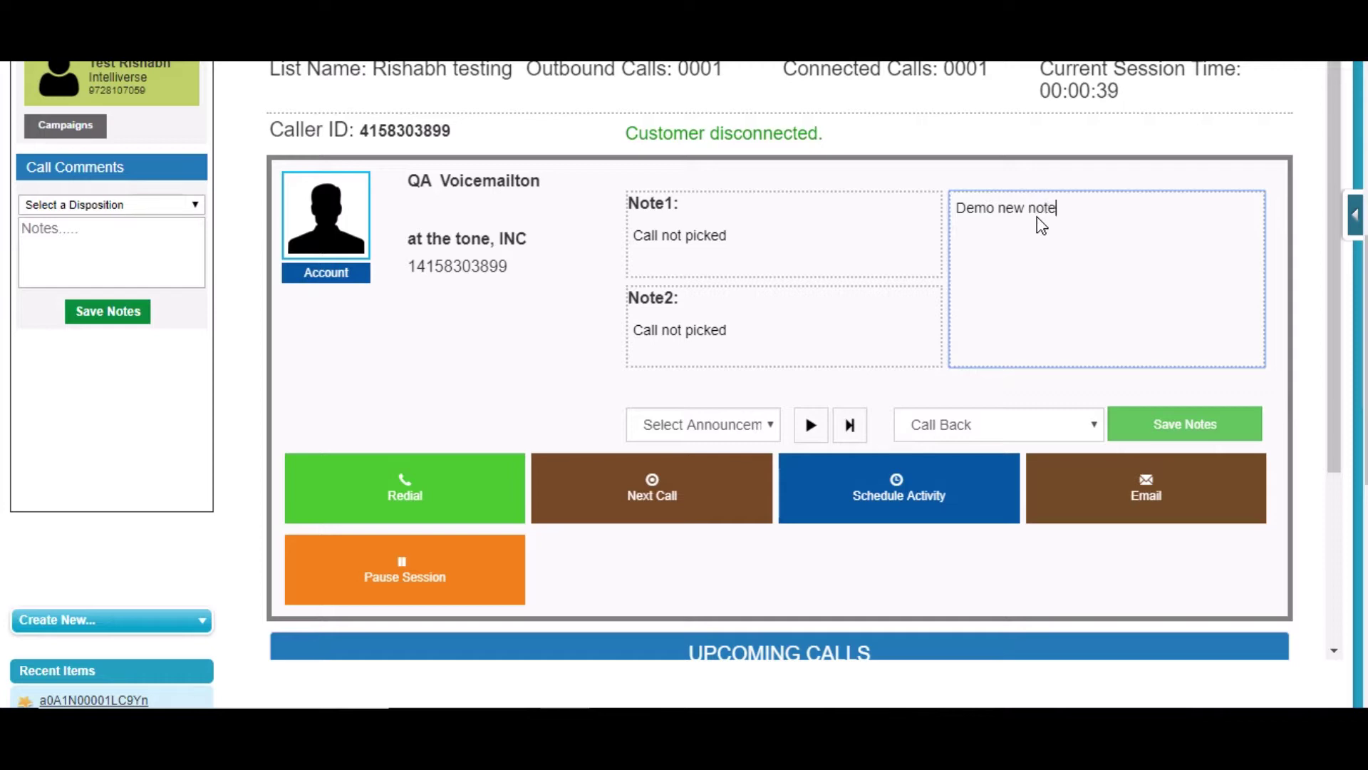
{"action": "left_click", "coordinate": [1163, 427]}
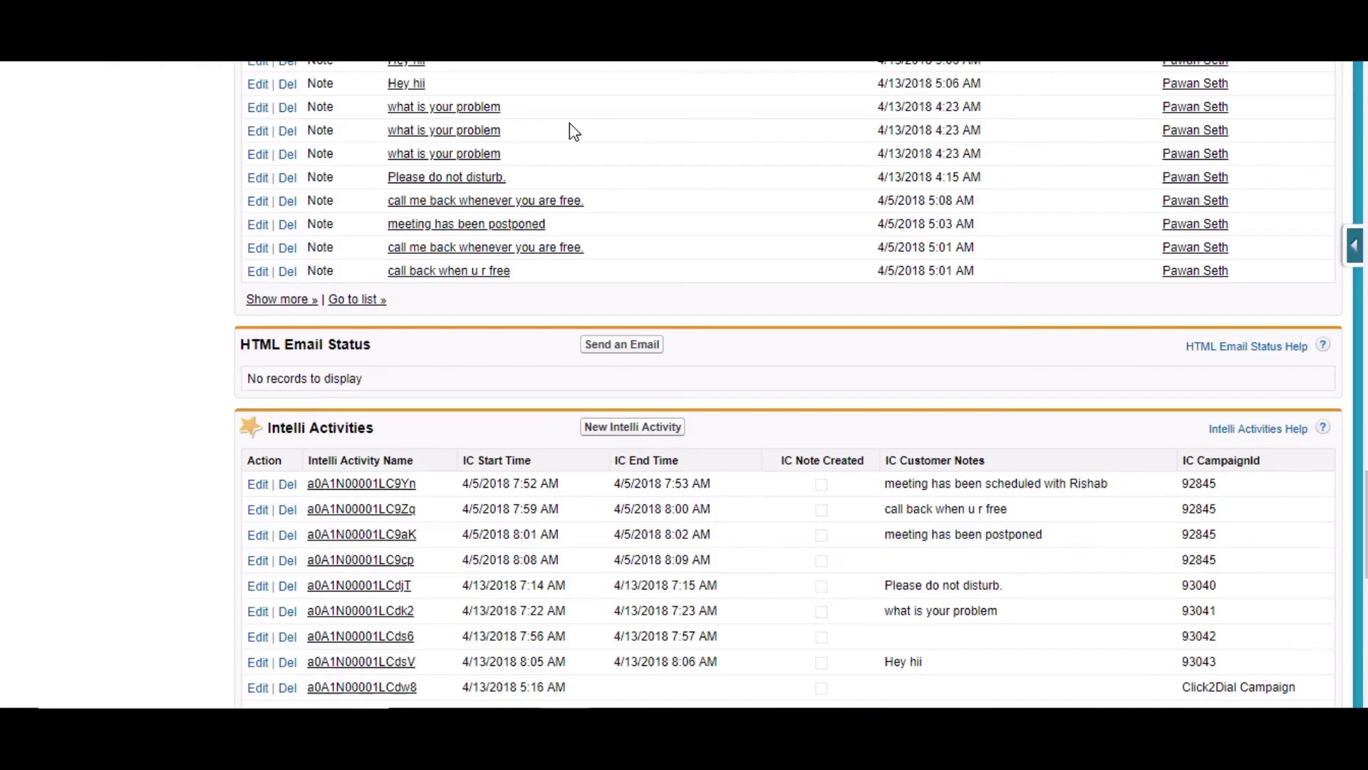
Open the just-called lead from Recent Leads and review its Notes, Intelli Activities and Activity History
{"action": "scroll", "coordinate": [559, 388], "scroll_direction": "up", "scroll_amount": 10}
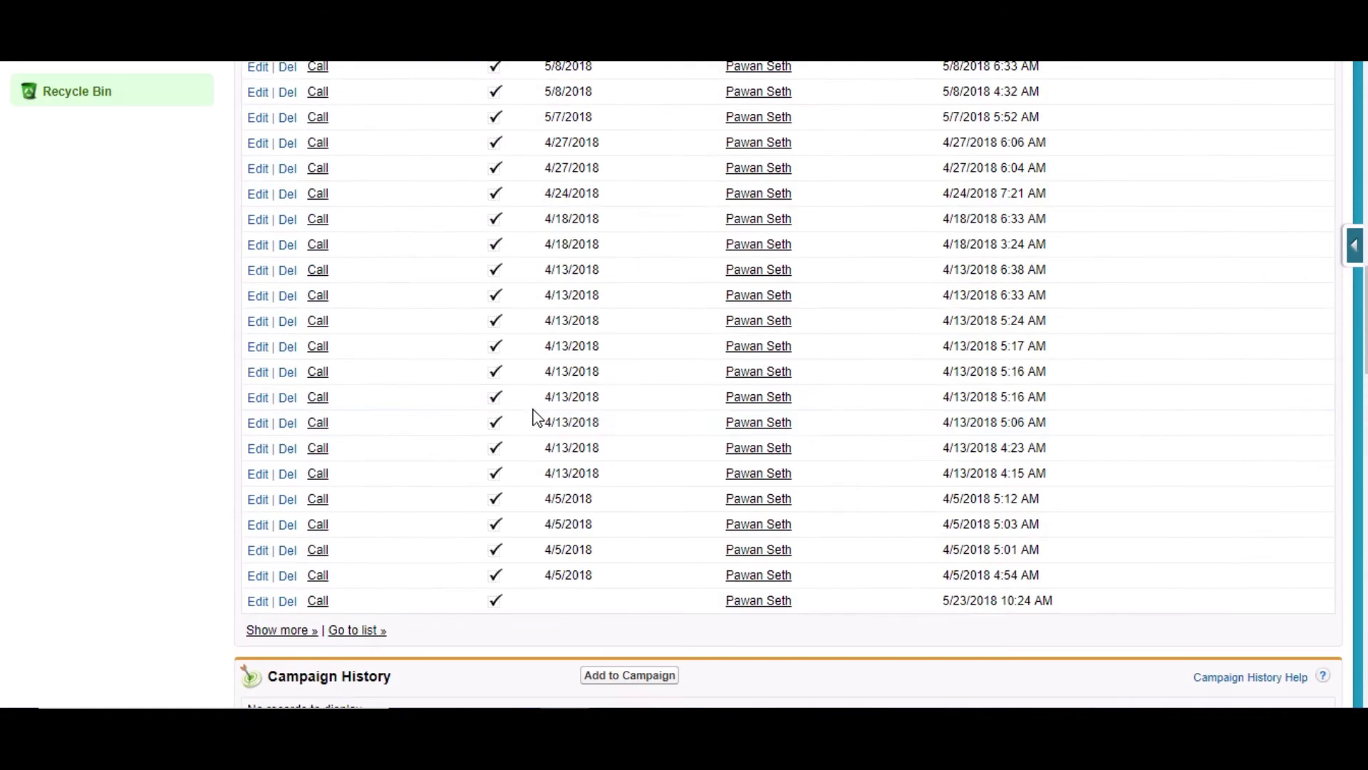
{"action": "scroll", "coordinate": [487, 437], "scroll_direction": "up", "scroll_amount": 8}
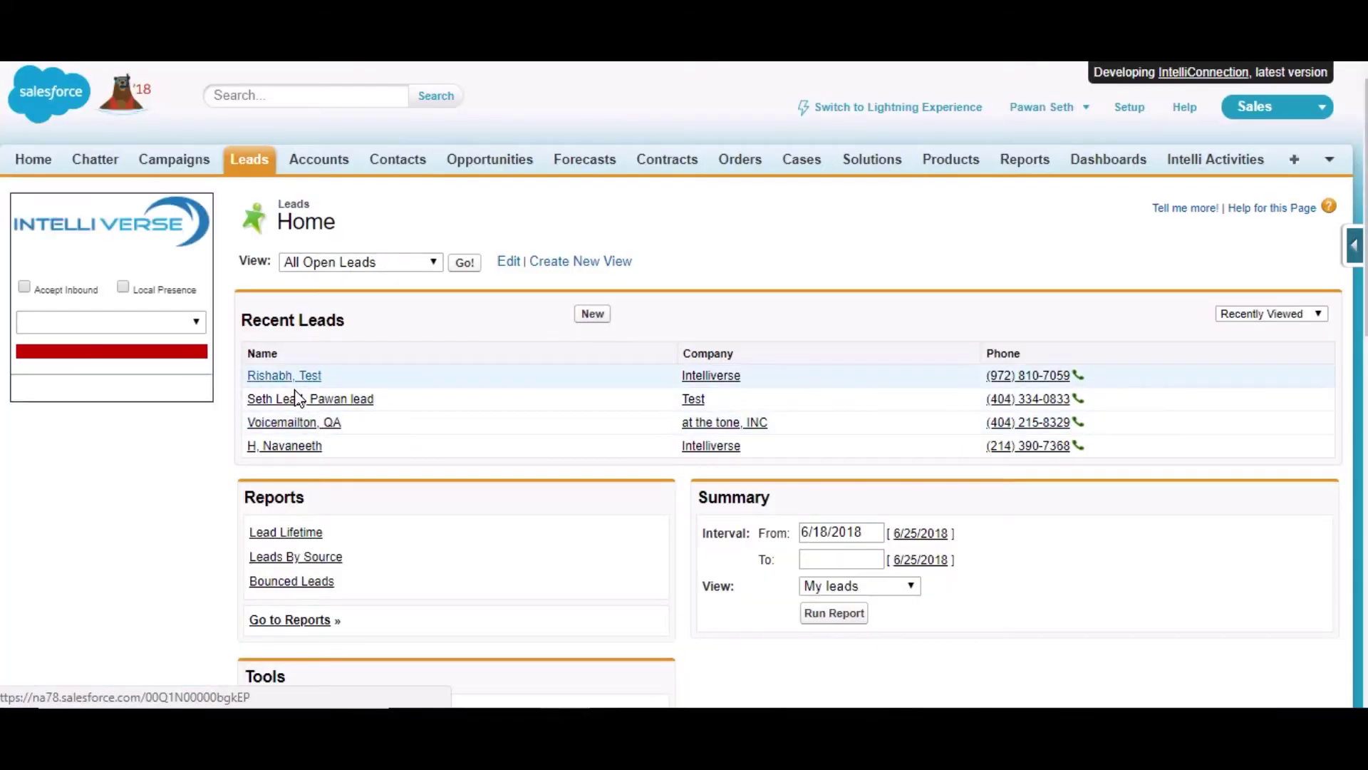
{"action": "left_click", "coordinate": [302, 422]}
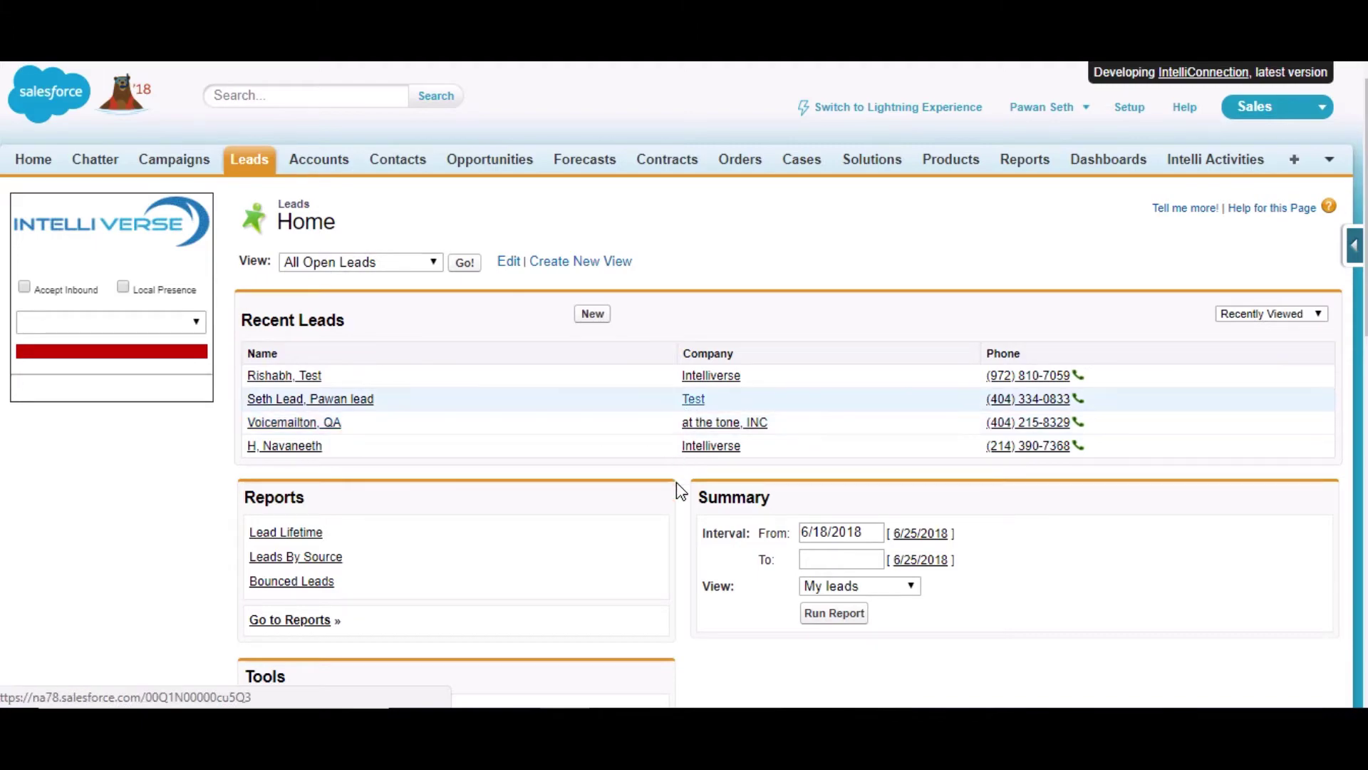
{"action": "scroll", "coordinate": [651, 541], "scroll_direction": "down", "scroll_amount": 20}
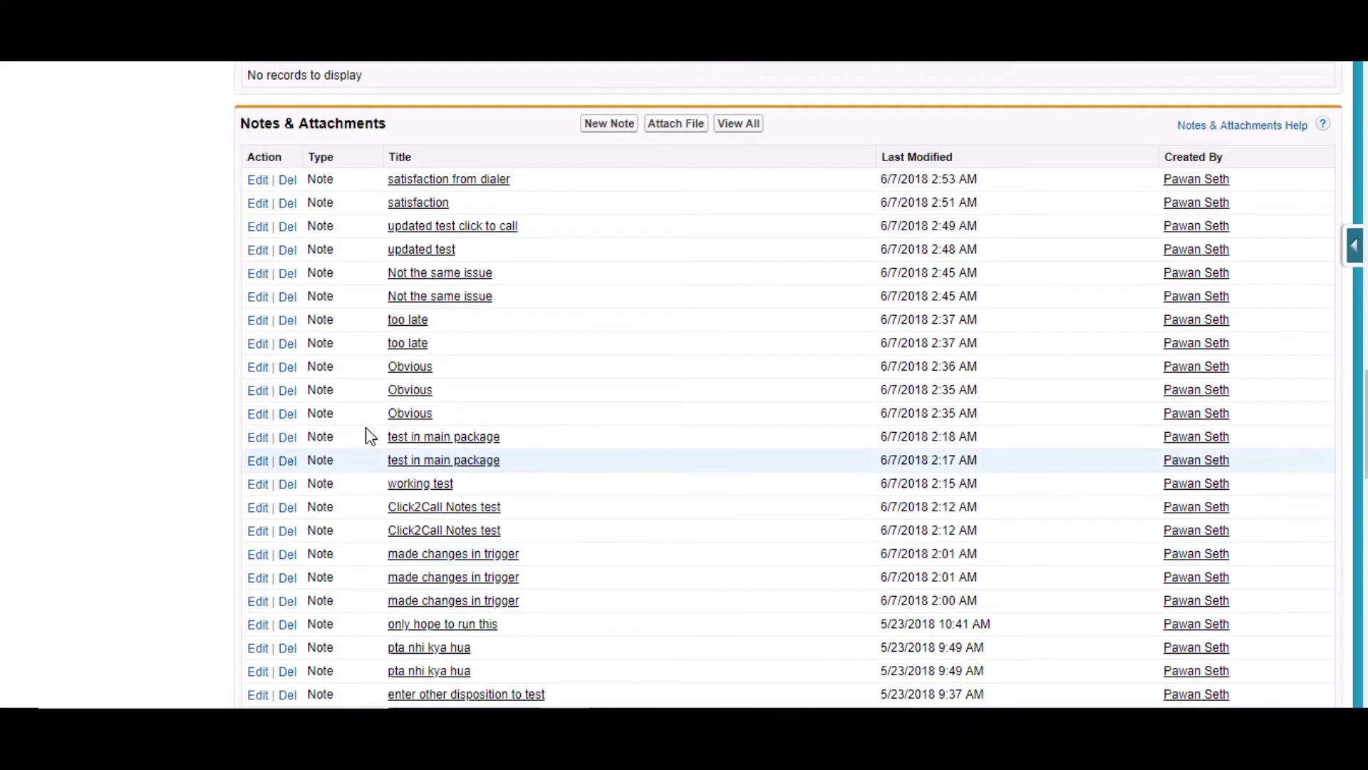
{"action": "scroll", "coordinate": [512, 319], "scroll_direction": "down", "scroll_amount": 12}
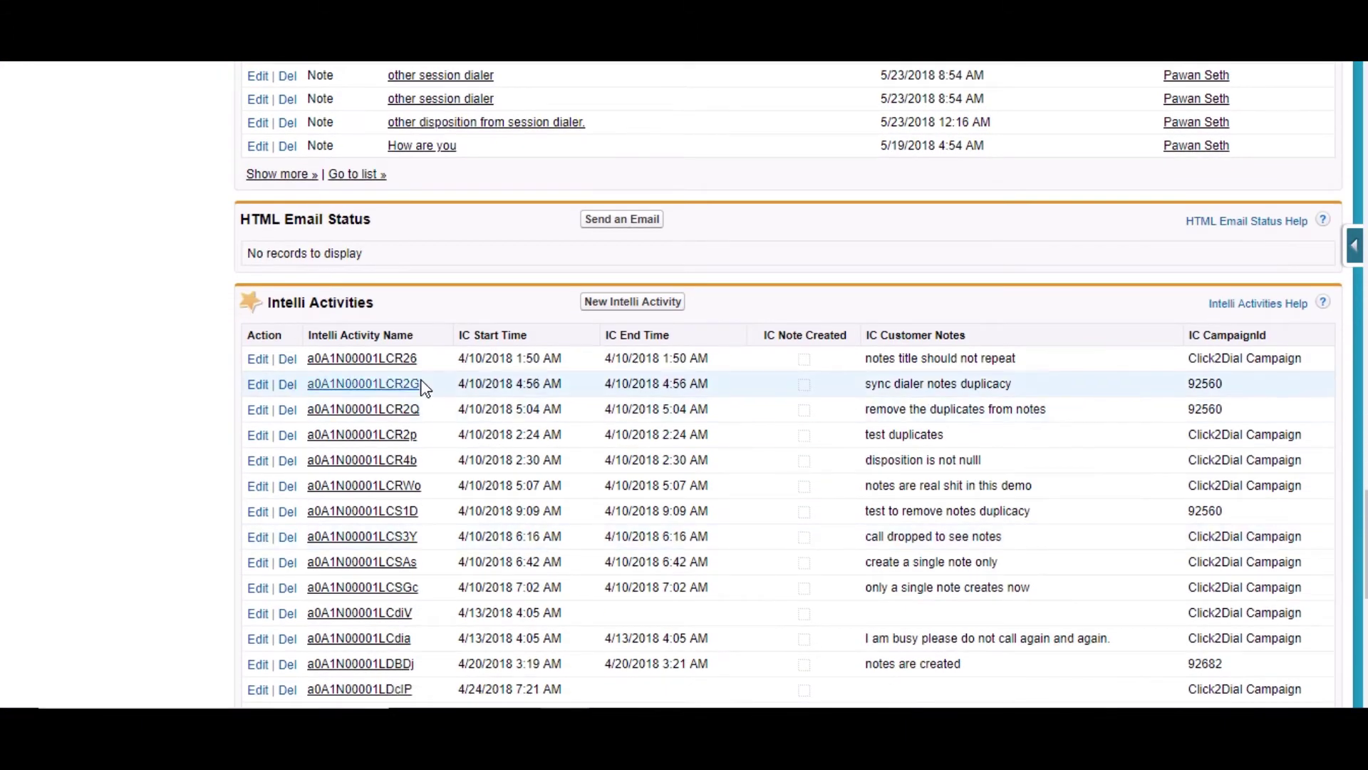
{"action": "scroll", "coordinate": [494, 512], "scroll_direction": "down", "scroll_amount": 6}
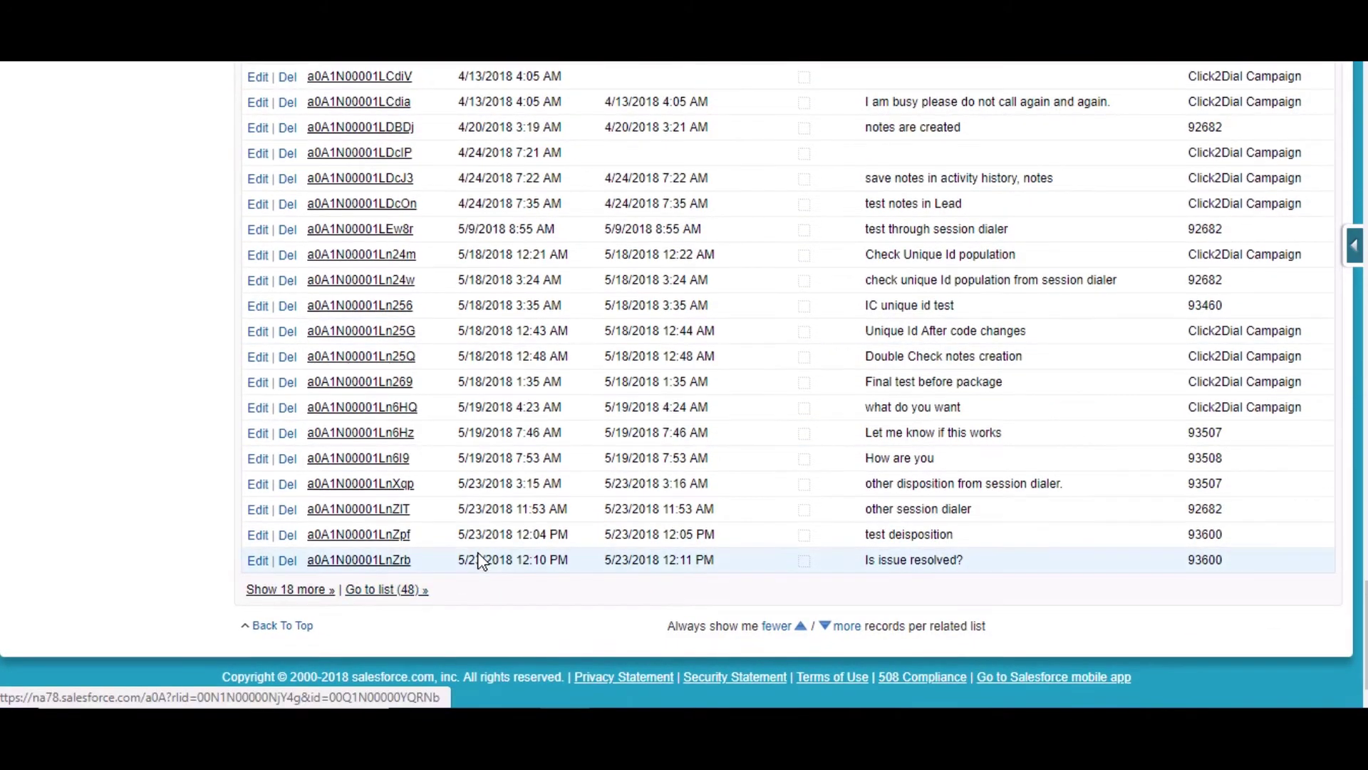
{"action": "scroll", "coordinate": [473, 559], "scroll_direction": "up", "scroll_amount": 15}
{"action": "scroll", "coordinate": [399, 499], "scroll_direction": "up", "scroll_amount": 2}
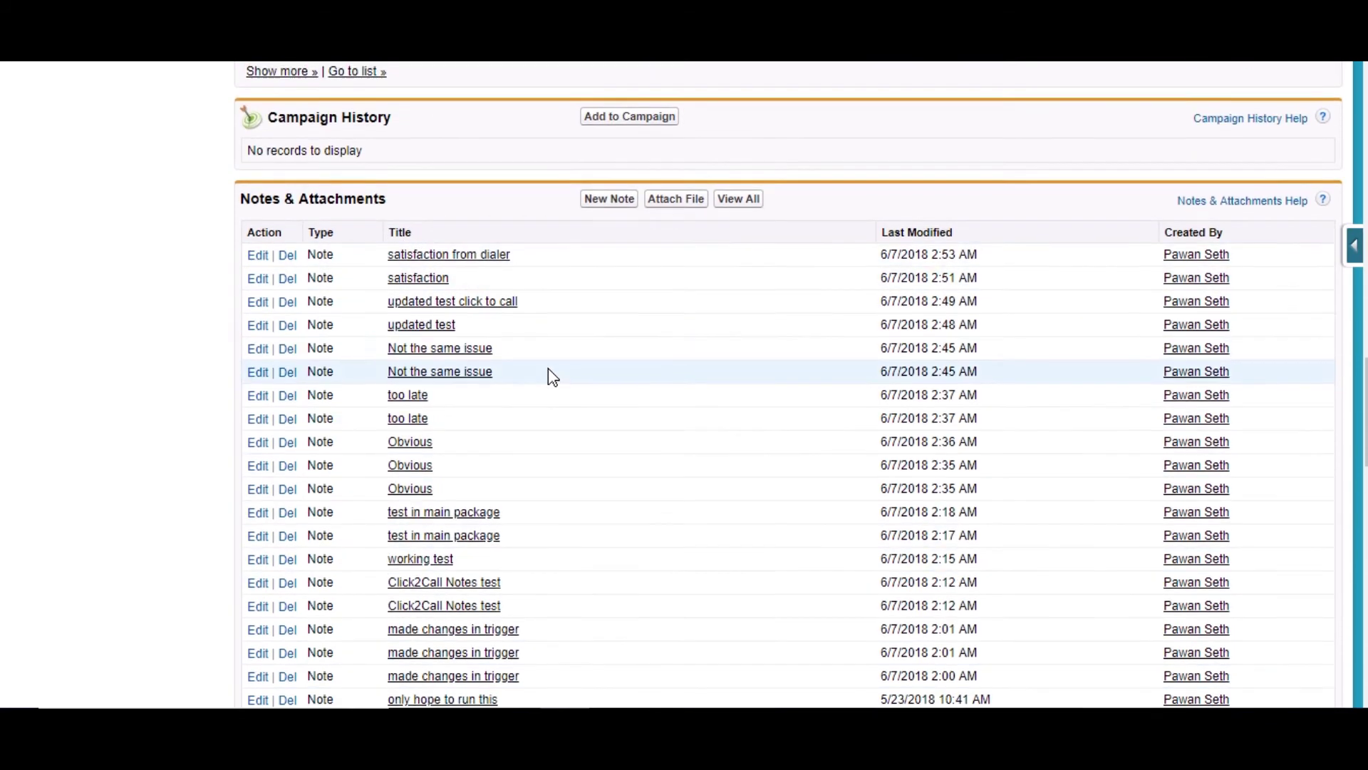
{"action": "scroll", "coordinate": [464, 418], "scroll_direction": "up", "scroll_amount": 8}
{"action": "scroll", "coordinate": [464, 418], "scroll_direction": "up", "scroll_amount": 8}
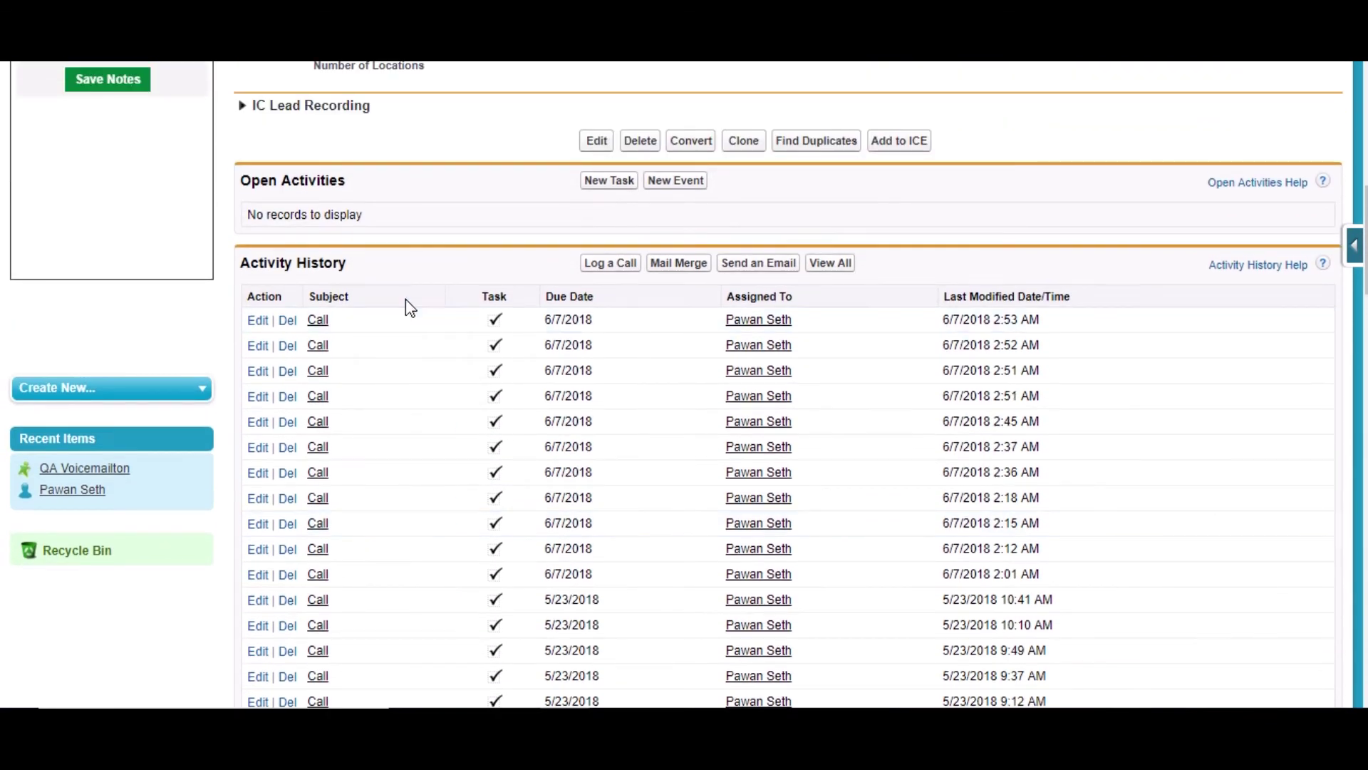
{"action": "scroll", "coordinate": [497, 274], "scroll_direction": "up", "scroll_amount": 3}
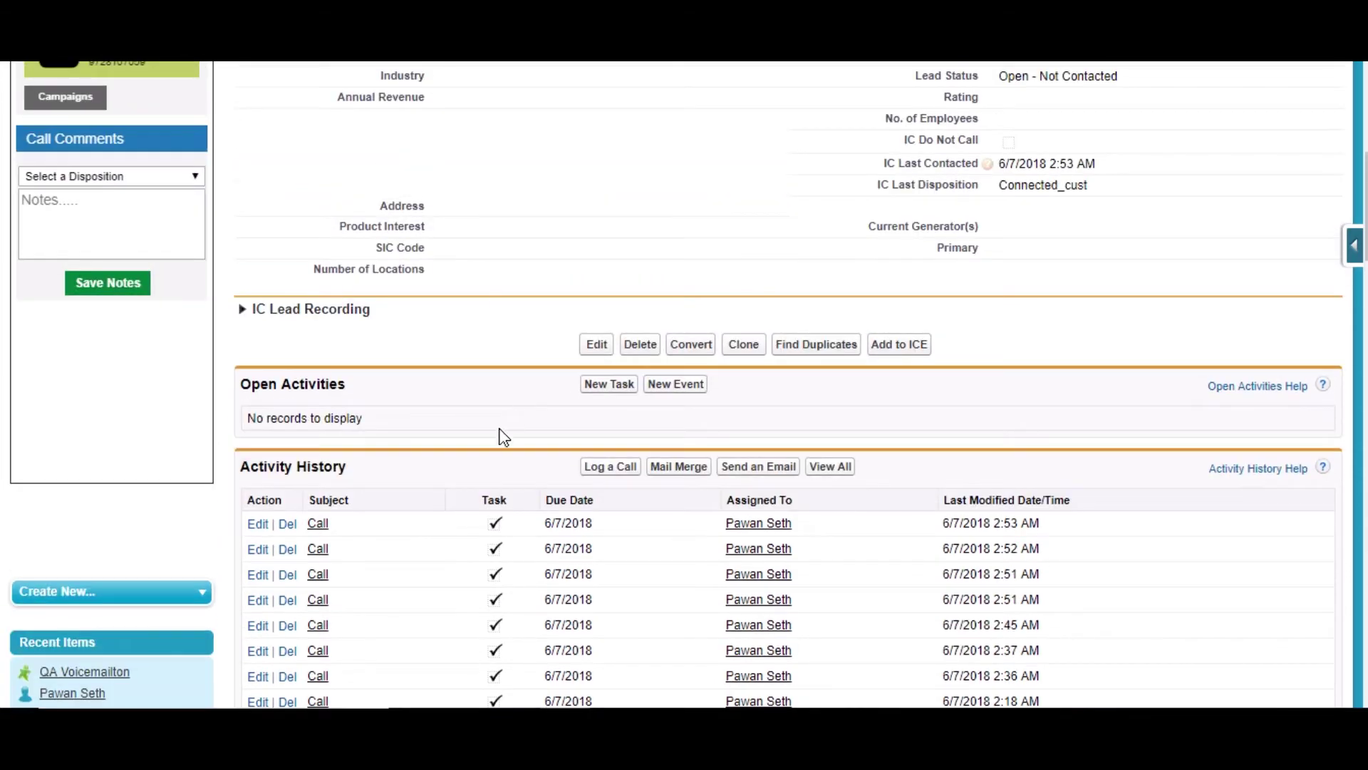
{"action": "scroll", "coordinate": [470, 492], "scroll_direction": "down", "scroll_amount": 7}
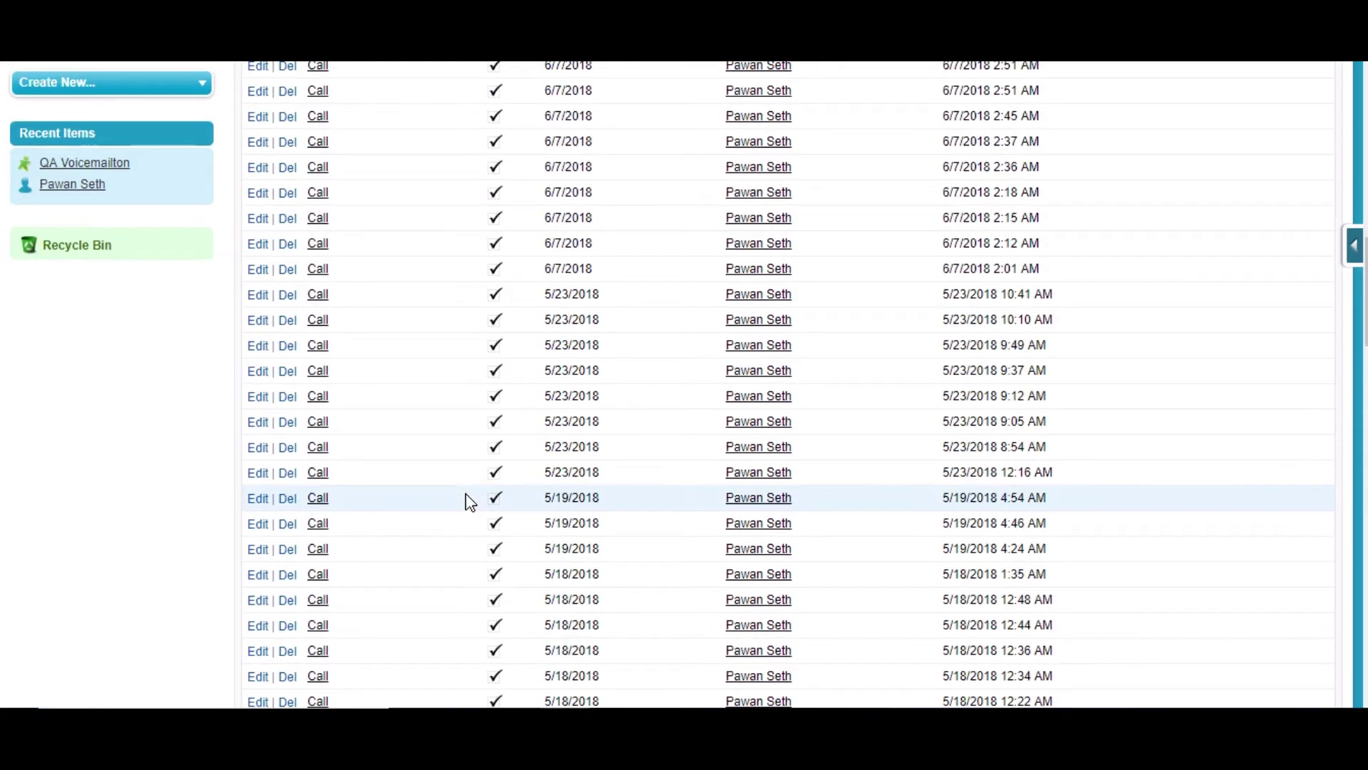
{"action": "scroll", "coordinate": [468, 502], "scroll_direction": "down", "scroll_amount": 4}
{"action": "scroll", "coordinate": [472, 504], "scroll_direction": "up", "scroll_amount": 12}
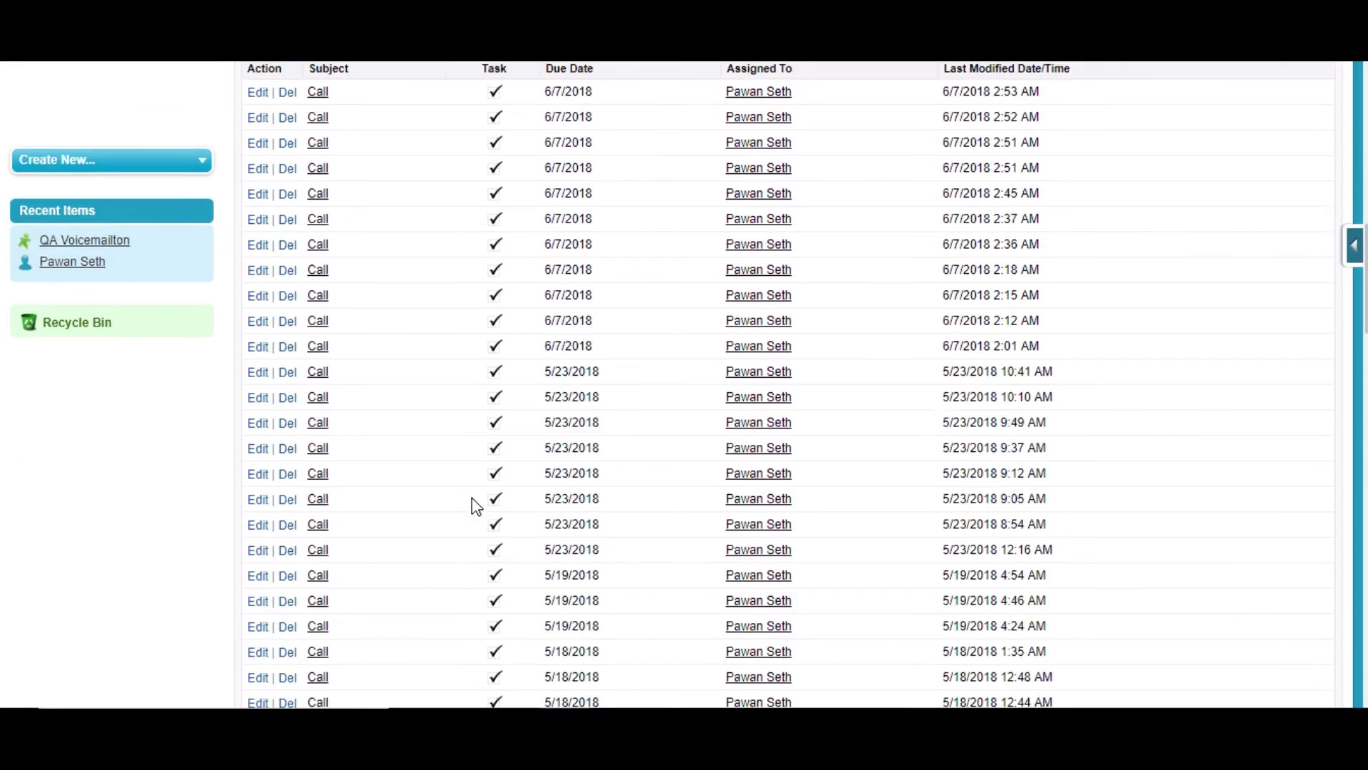
{"action": "scroll", "coordinate": [476, 506], "scroll_direction": "up", "scroll_amount": 1}
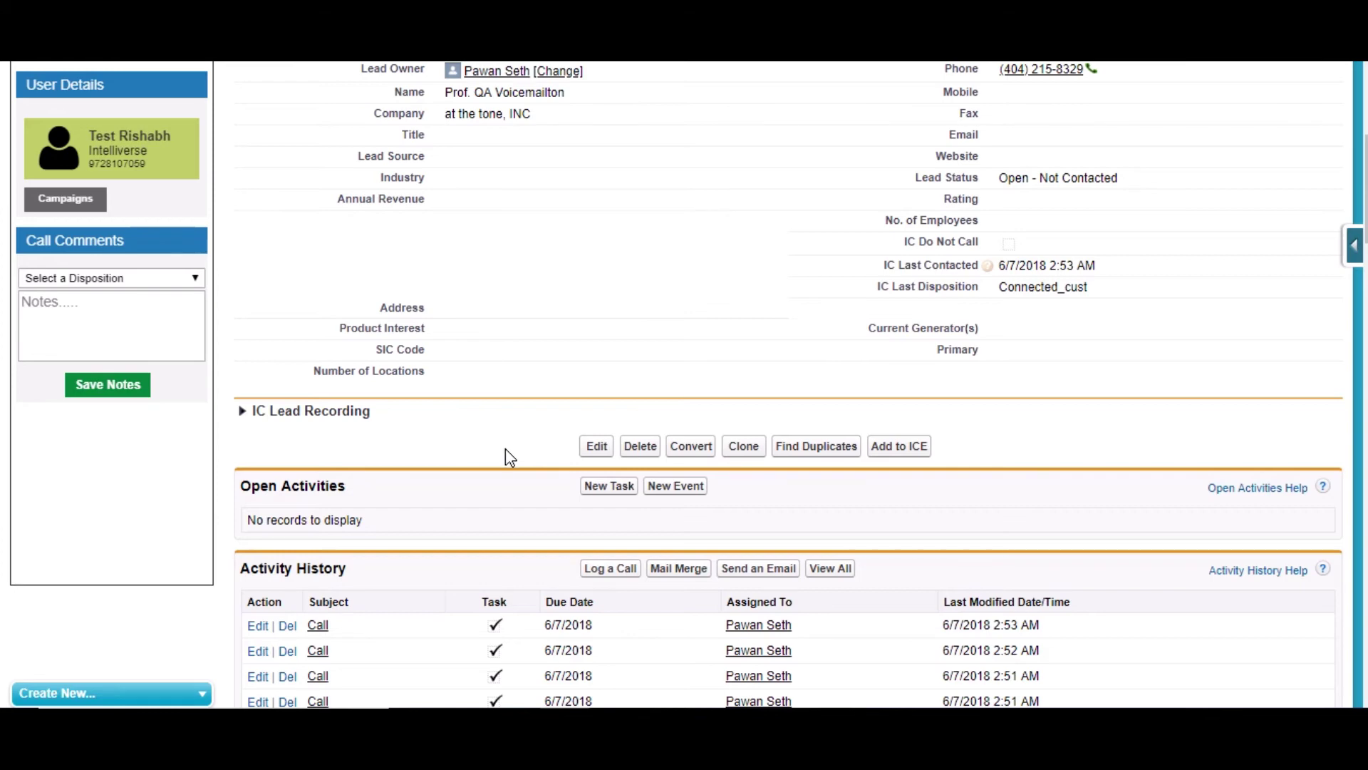
{"action": "scroll", "coordinate": [506, 447], "scroll_direction": "down", "scroll_amount": 3}
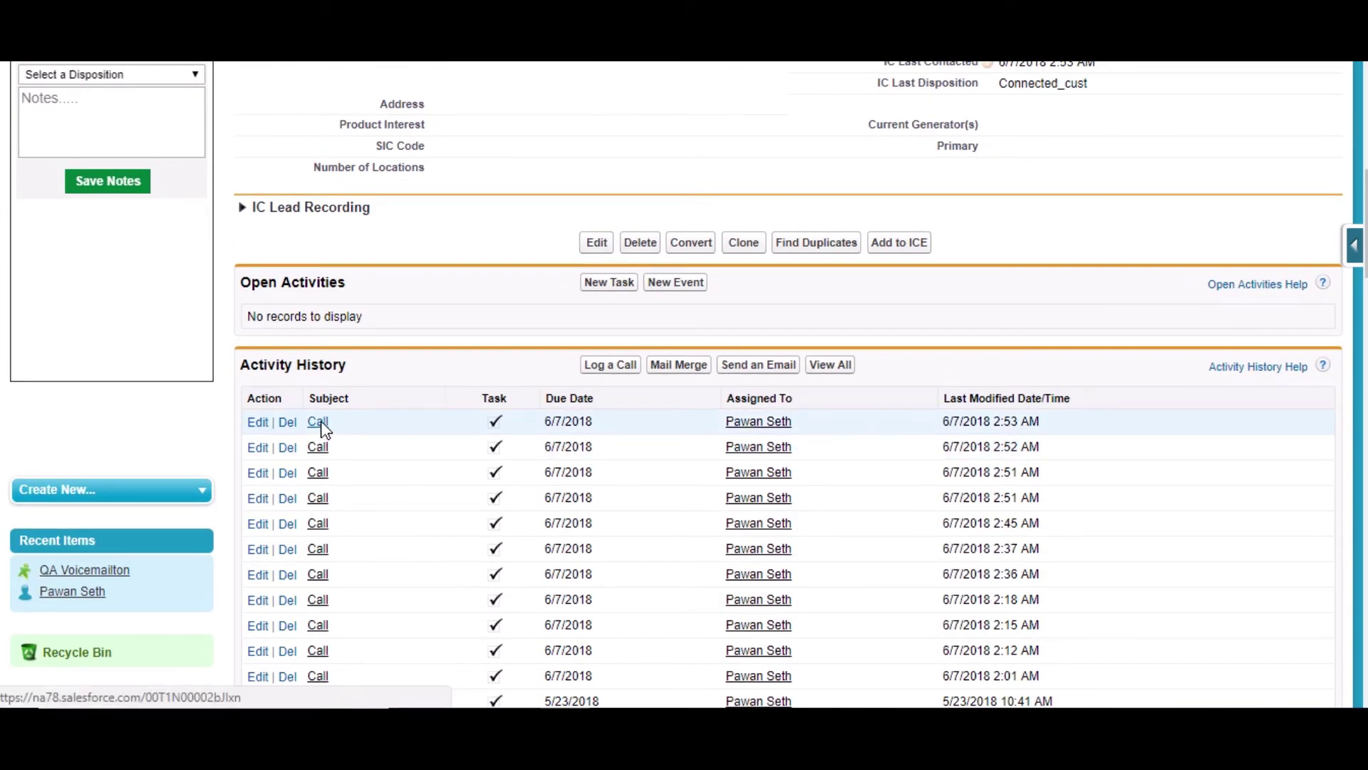
Open the newest Call task and review its Call Back disposition, notes and Intelli Activities
{"action": "left_click", "coordinate": [322, 423]}
{"action": "scroll", "coordinate": [605, 495], "scroll_direction": "down", "scroll_amount": 3}
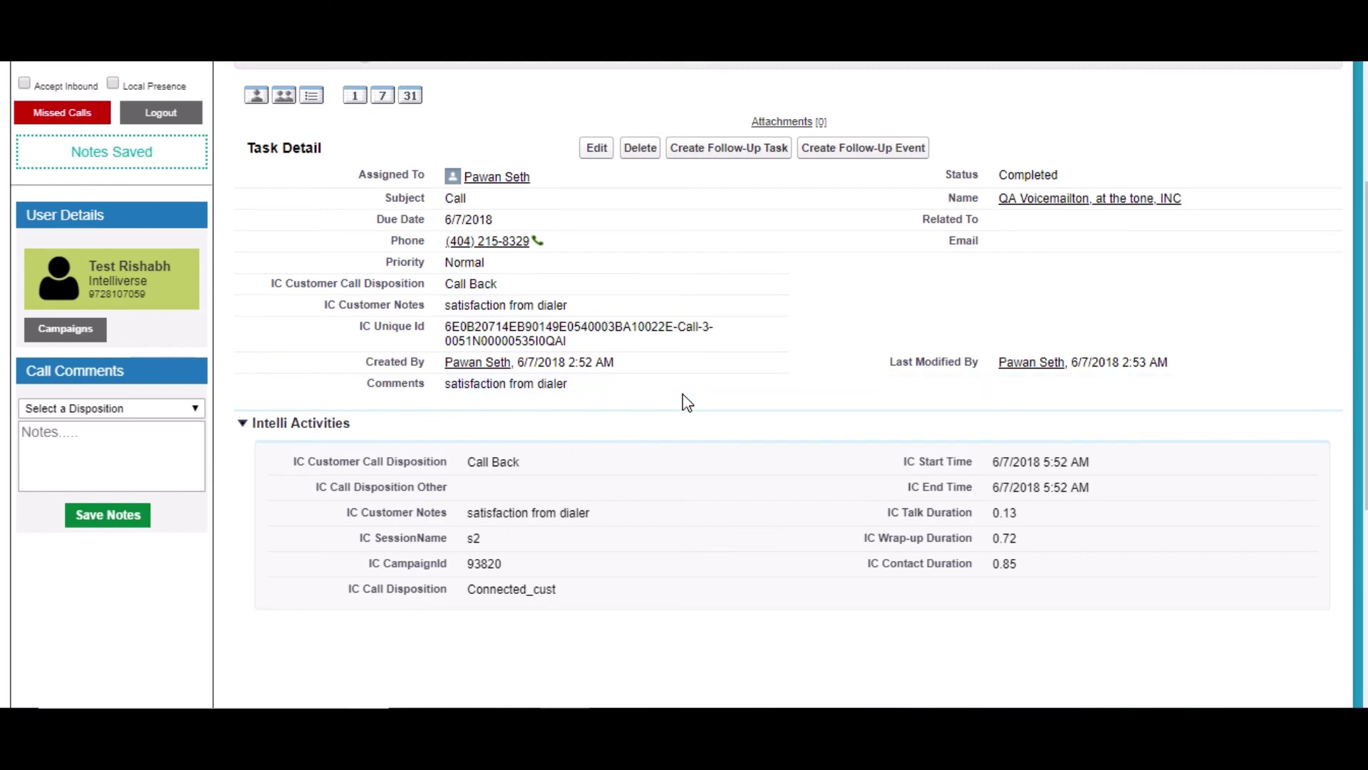
{"action": "scroll", "coordinate": [712, 480], "scroll_direction": "down", "scroll_amount": 3}
{"action": "scroll", "coordinate": [691, 531], "scroll_direction": "down", "scroll_amount": 2}
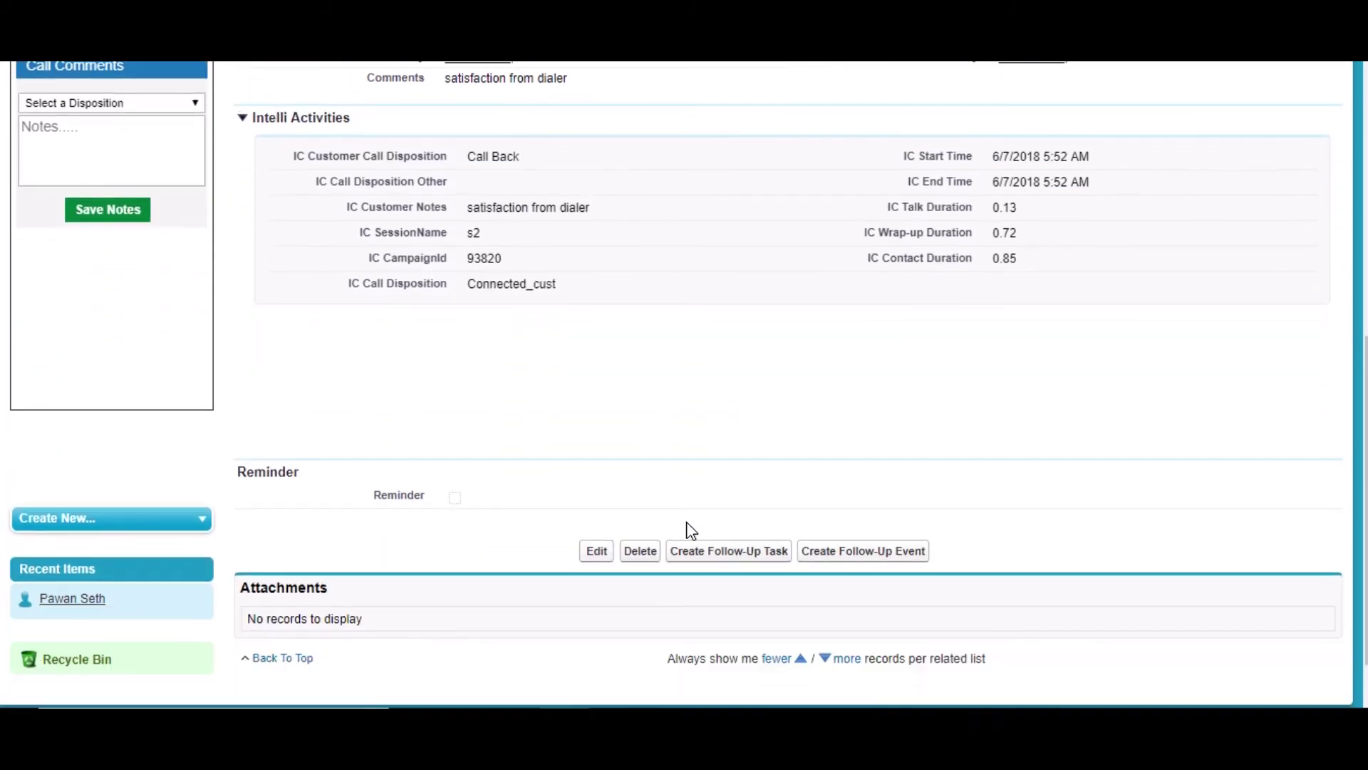
{"action": "scroll", "coordinate": [691, 531], "scroll_direction": "up", "scroll_amount": 3}
{"action": "scroll", "coordinate": [695, 534], "scroll_direction": "up", "scroll_amount": 2}
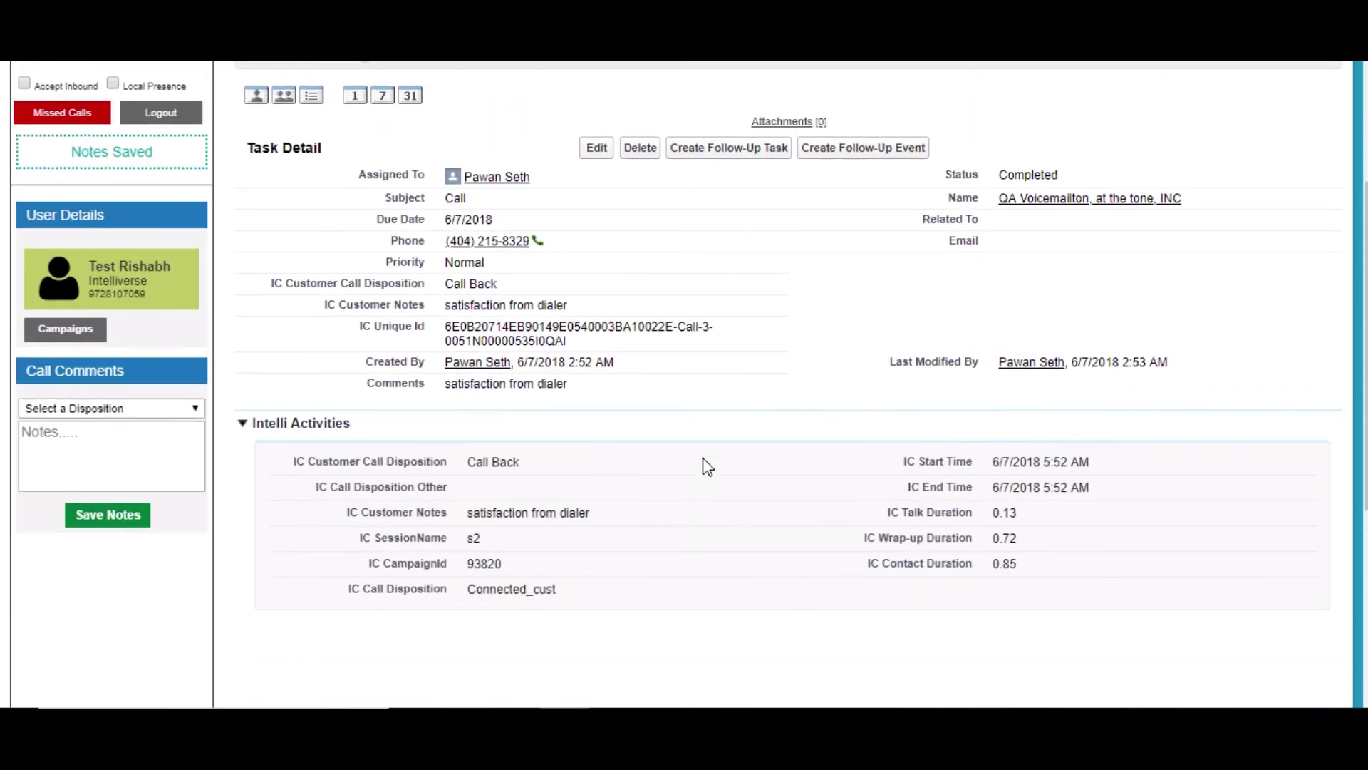
{"action": "scroll", "coordinate": [719, 427], "scroll_direction": "up", "scroll_amount": 3}
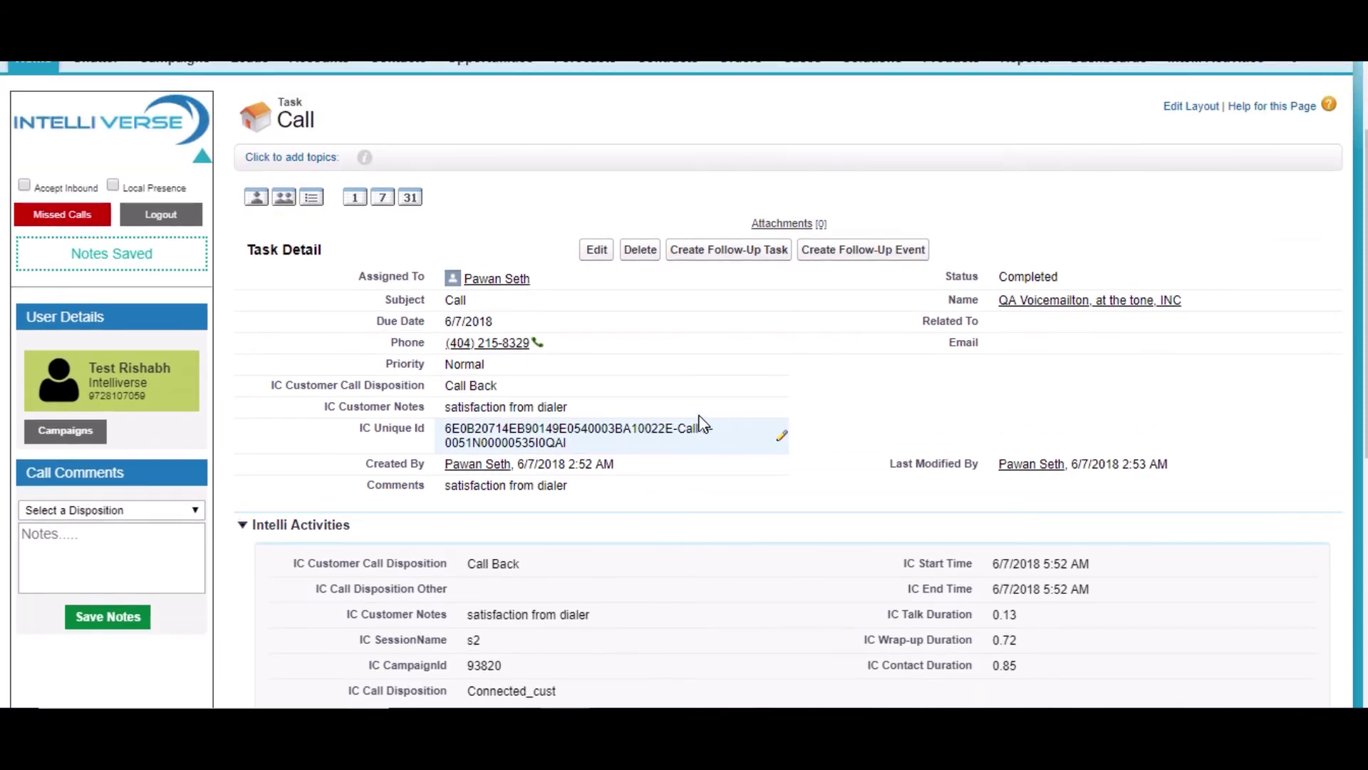